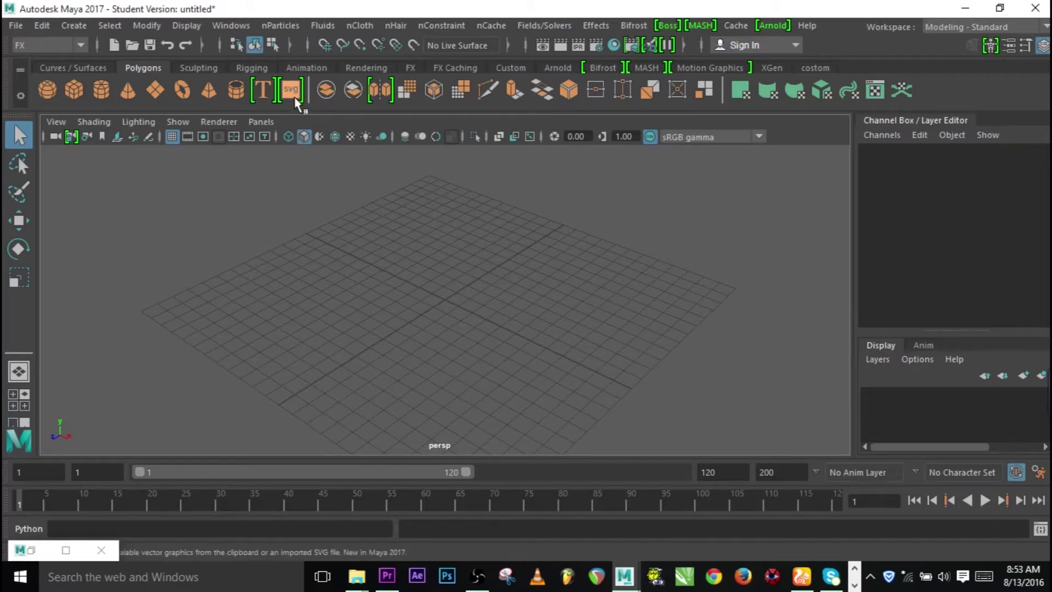
Create a default extruded SVG mesh and frame it in the viewport.
click(293, 91)
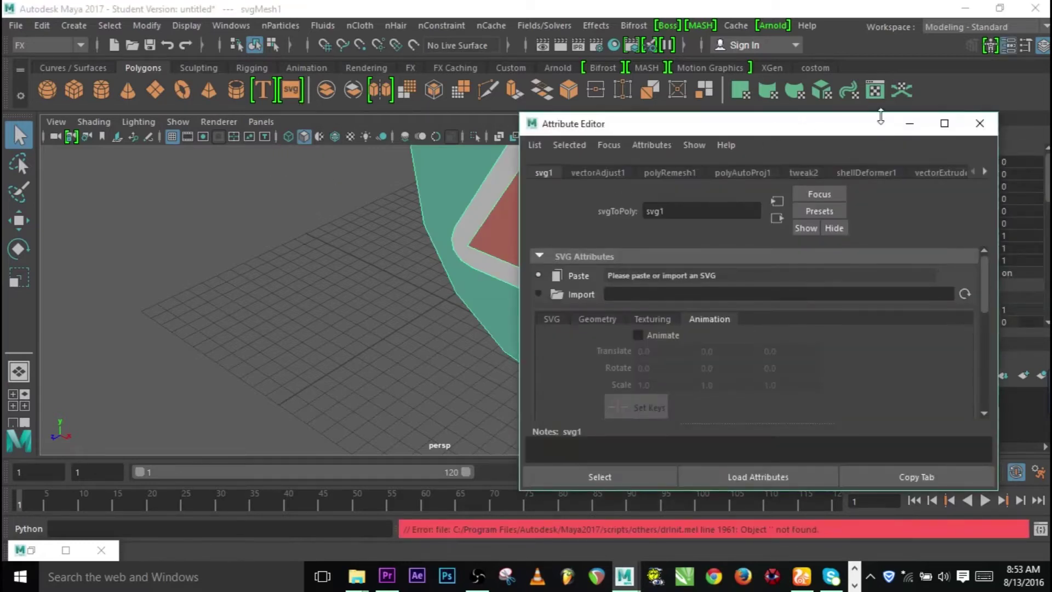
click(910, 124)
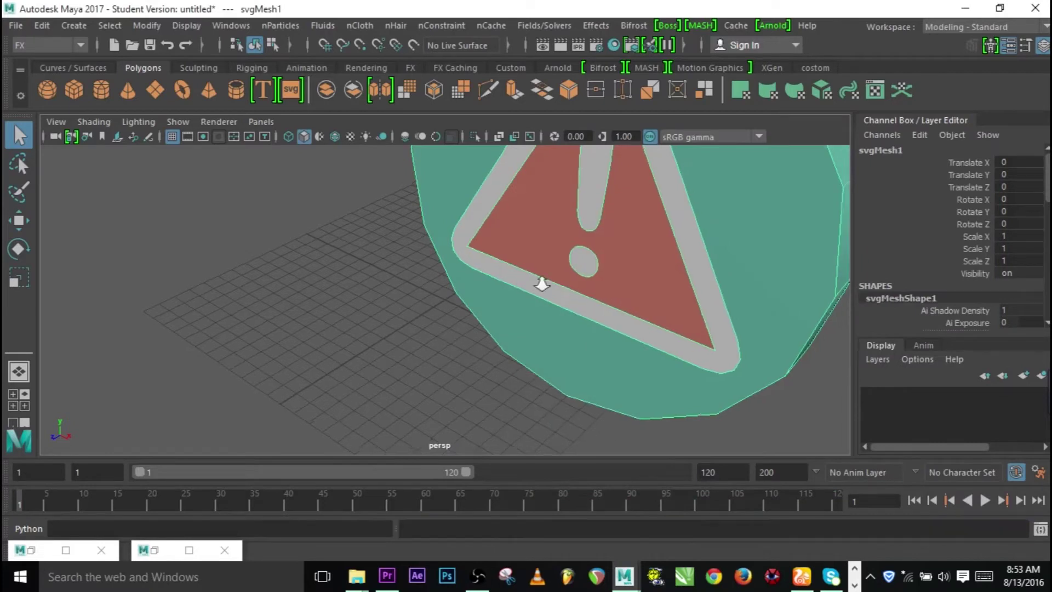
key(f)
Tumble around the coin mesh, restore the Attribute Editor and begin an SVG import.
mouse_move(526, 280)
alt+mouse_down()
mouse_move(512, 308)
mouse_move(461, 329)
alt+mouse_up()
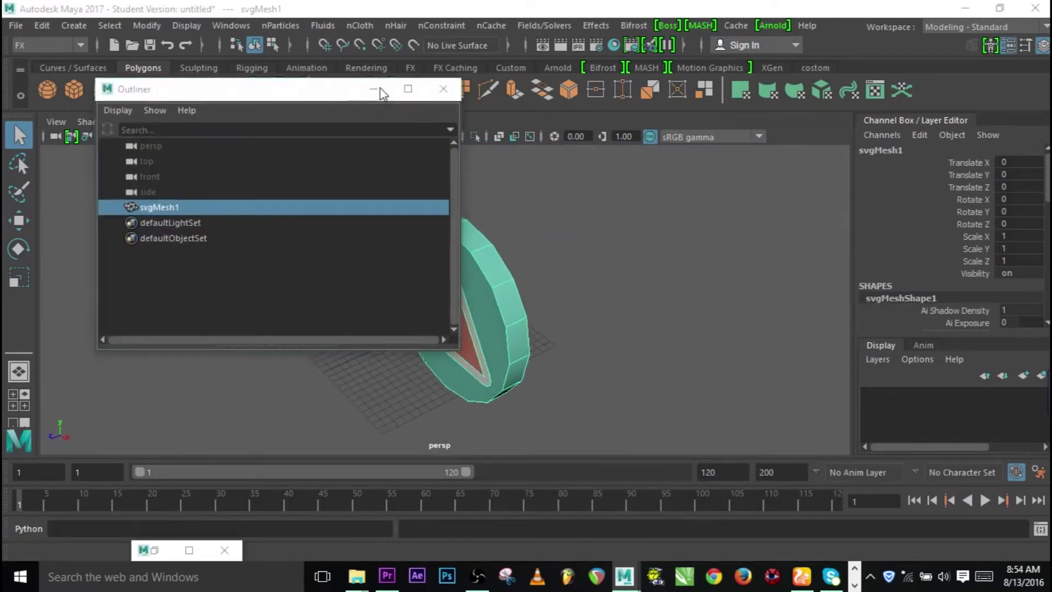
click(152, 549)
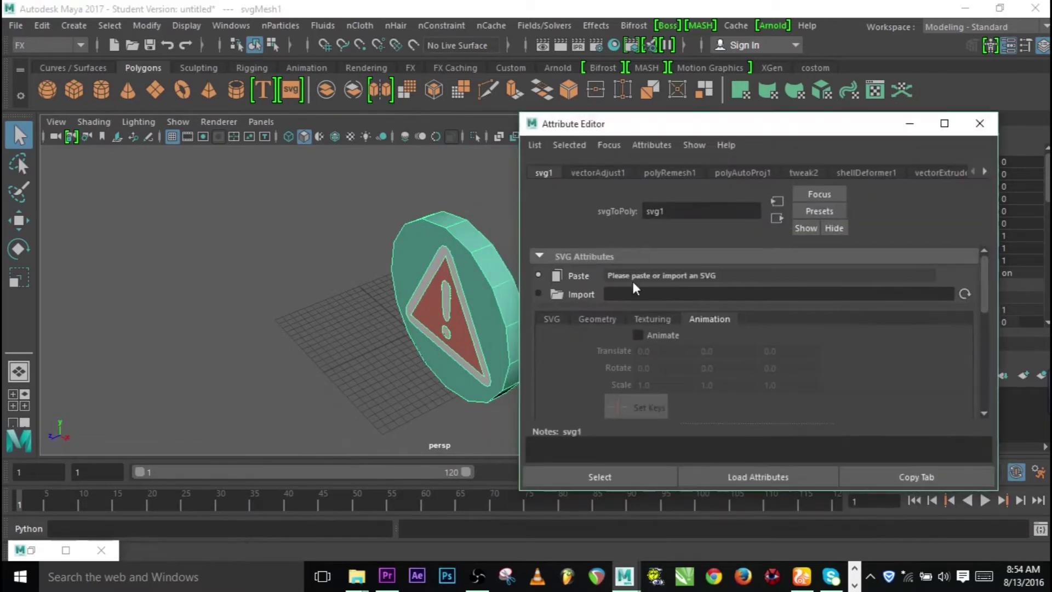
click(564, 294)
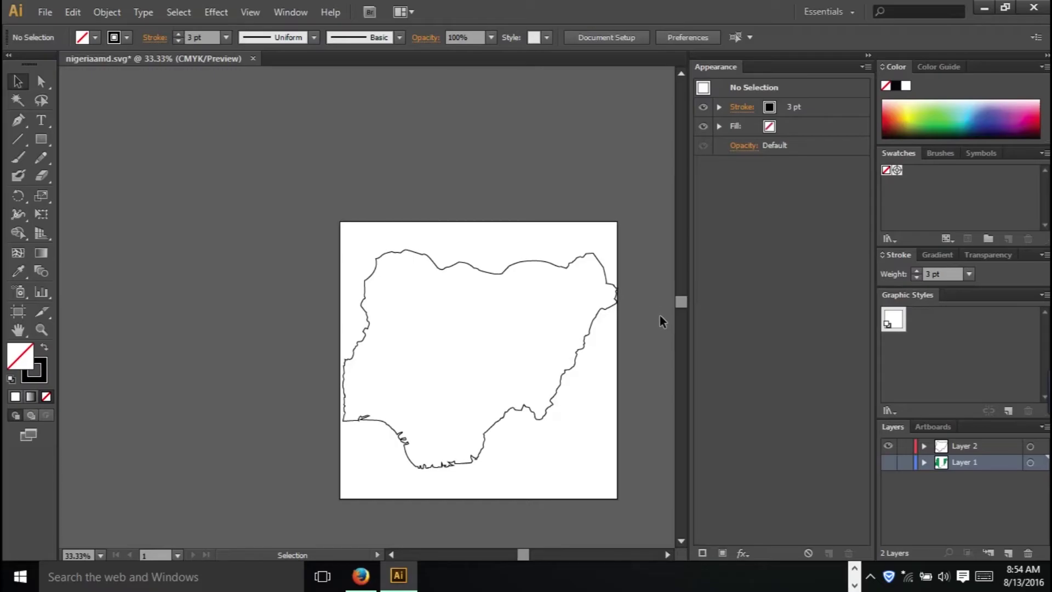
Toggle the green flag stripes layer's visibility, leaving it hidden behind the Nigeria outline.
click(888, 462)
click(888, 463)
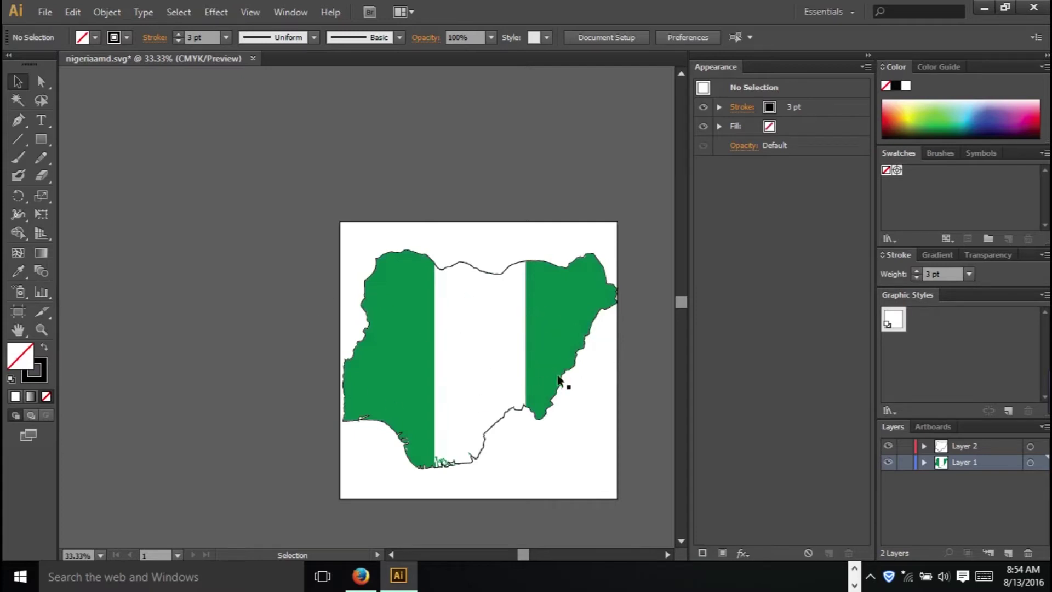
click(888, 446)
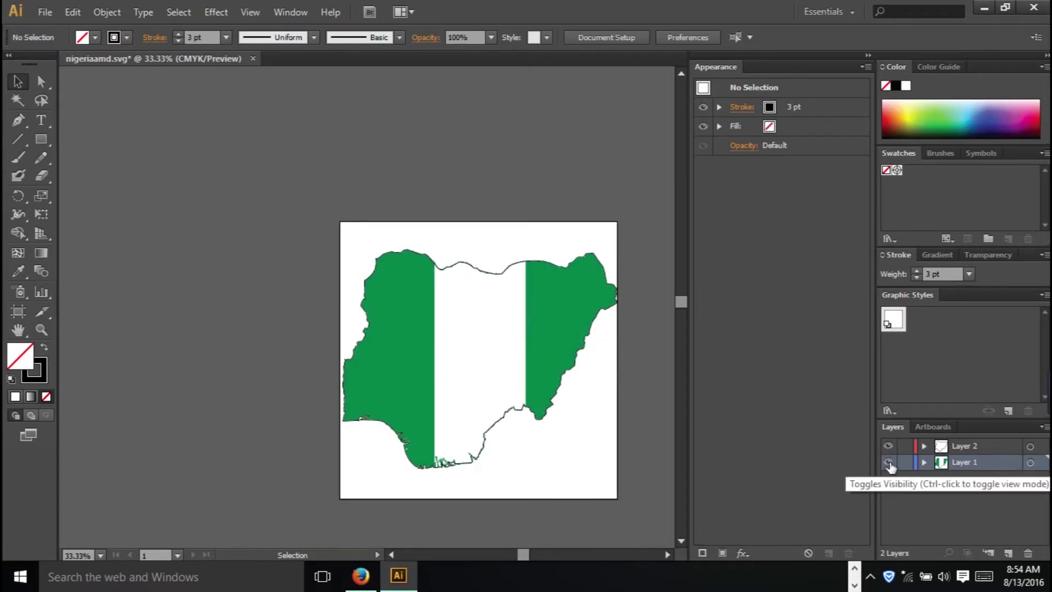
click(888, 463)
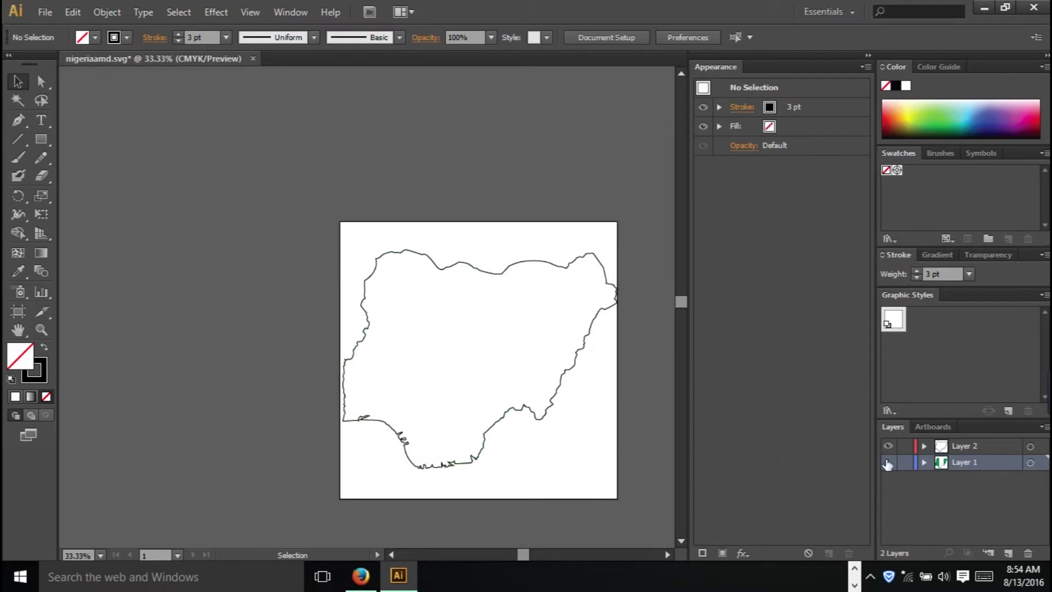
click(889, 462)
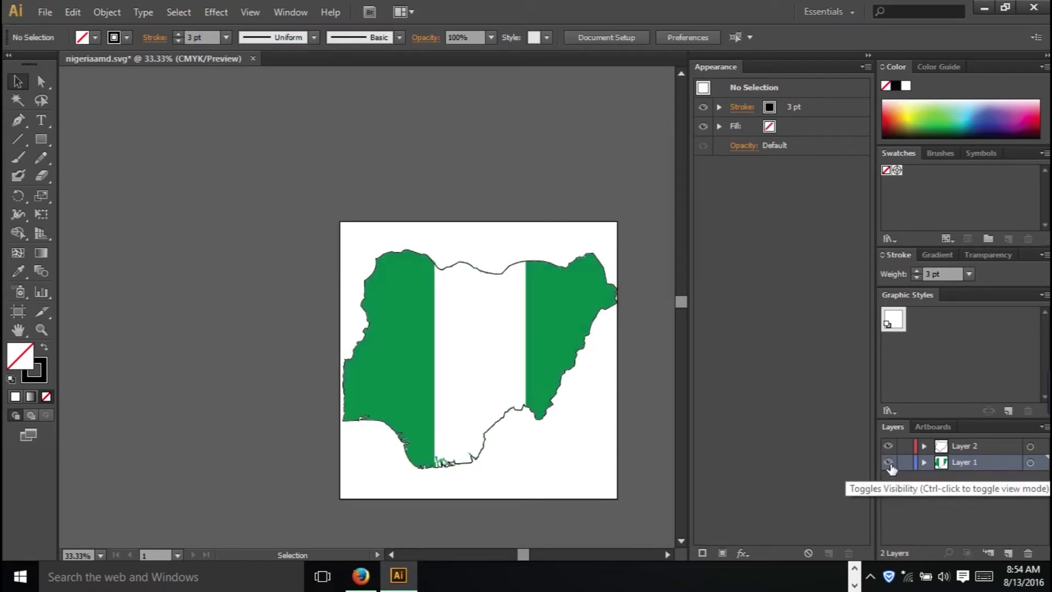
click(887, 464)
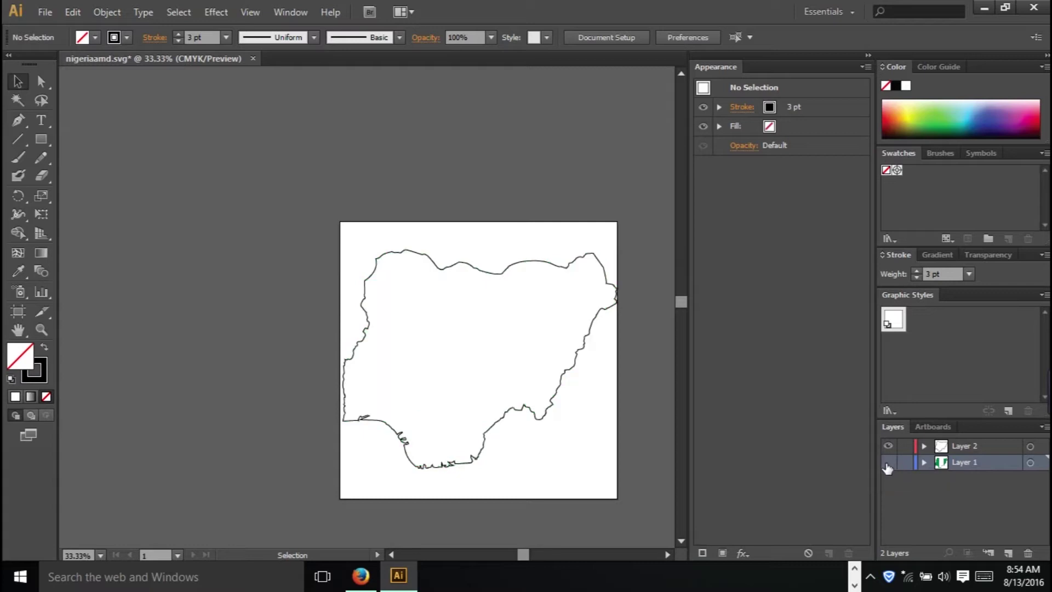
Save the outline artwork as nigeriaamd in SVG (*.SVG) format.
click(46, 11)
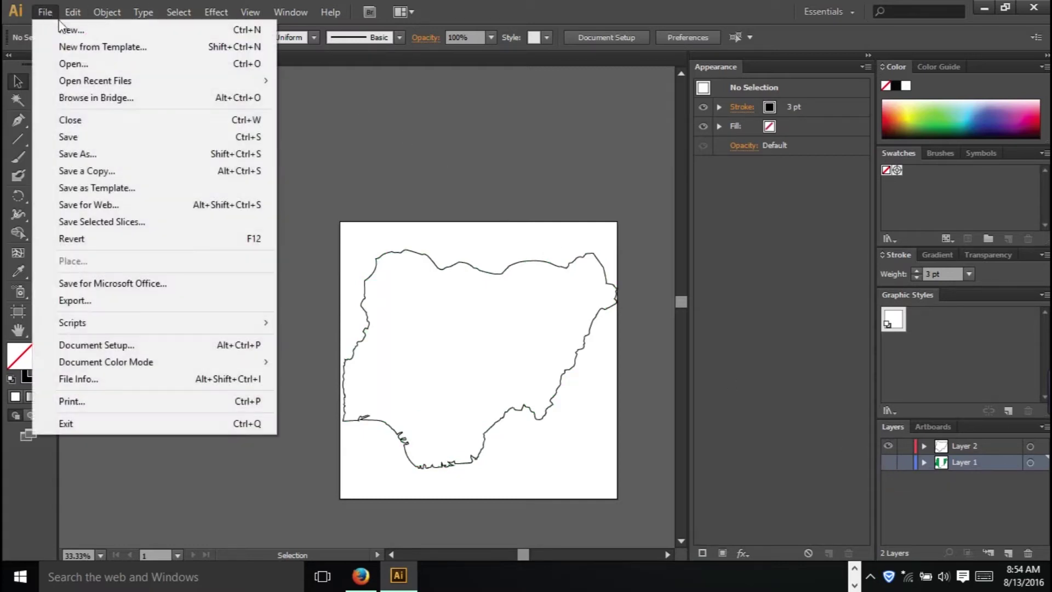
click(149, 160)
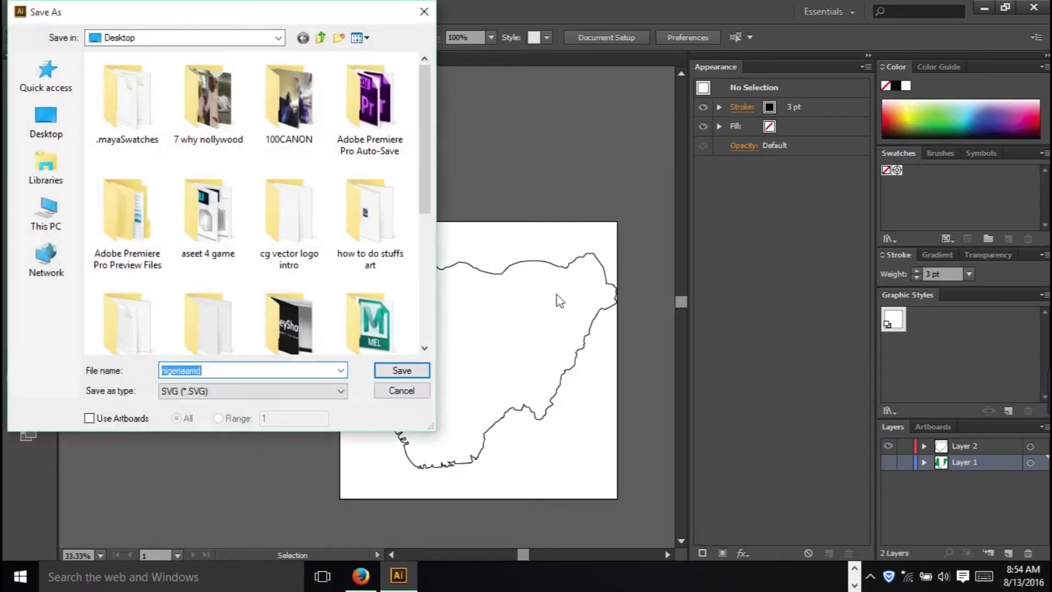
click(241, 393)
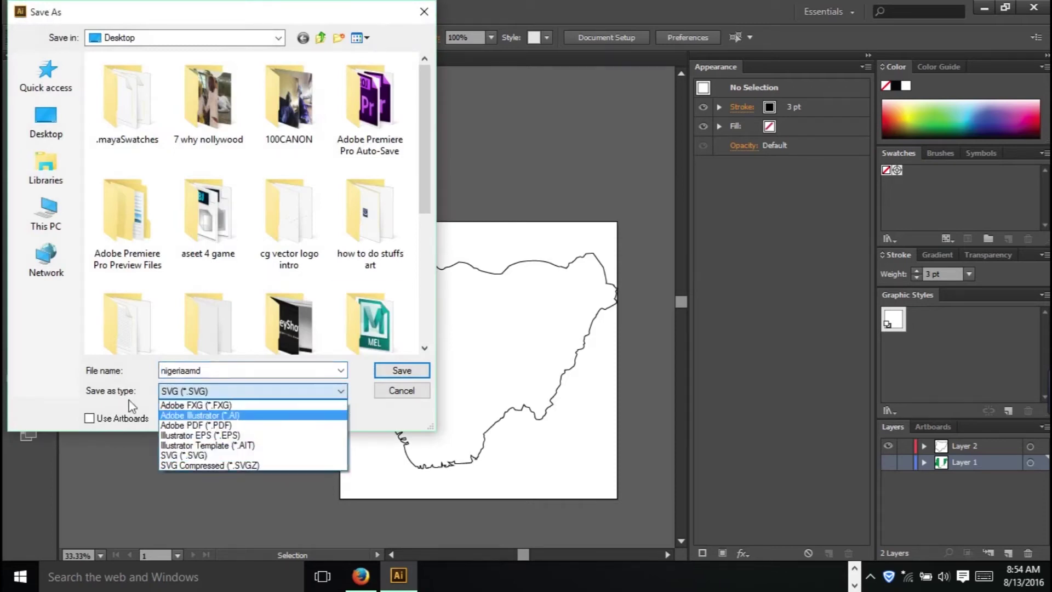
click(198, 457)
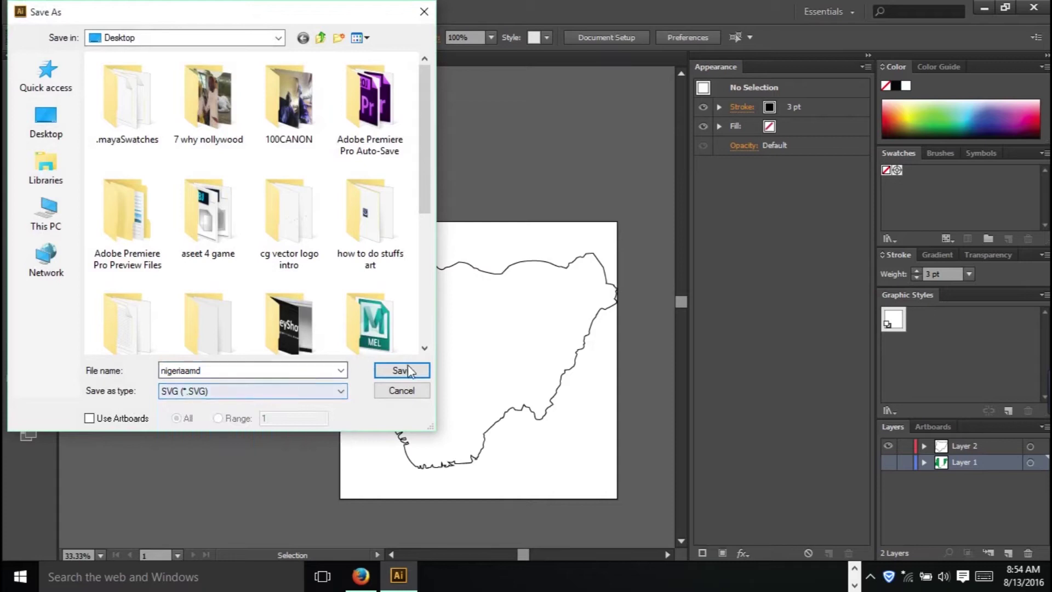
click(424, 12)
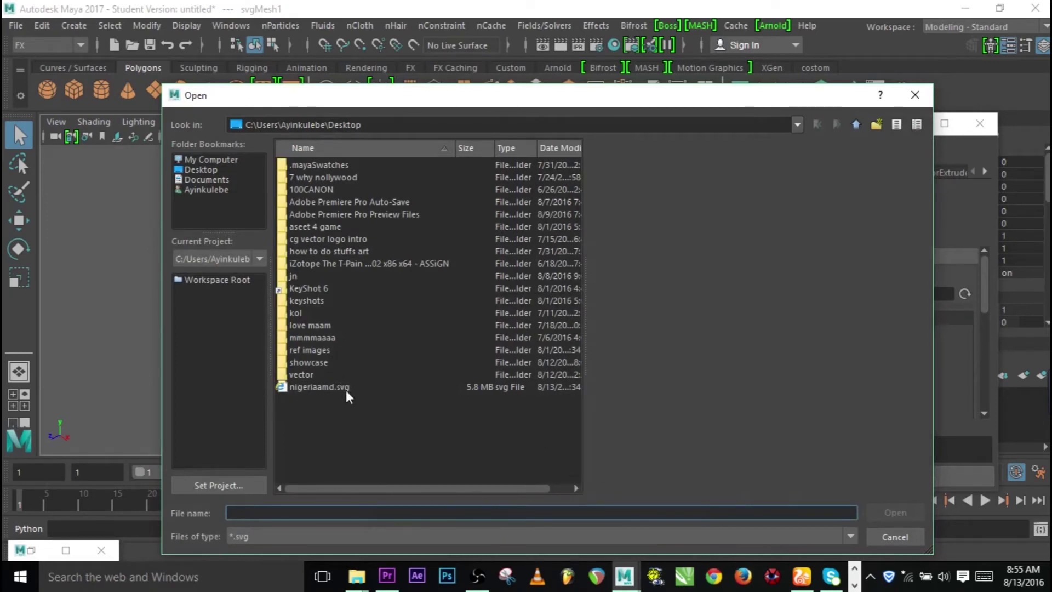
Import nigeriaamd.svg from the Desktop into the SVG mesh.
click(313, 387)
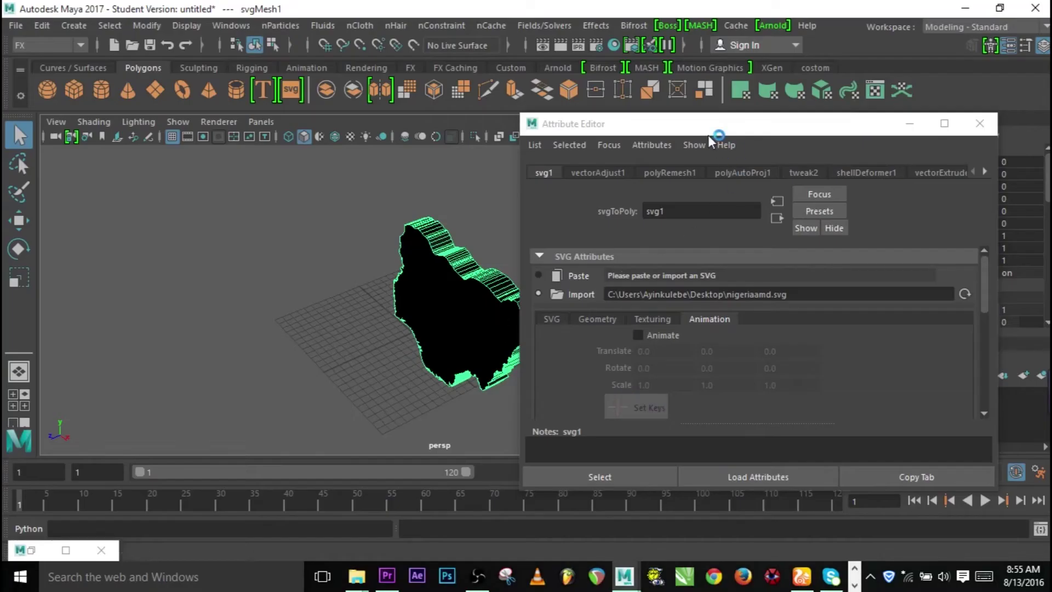
drag(708, 125, 810, 115)
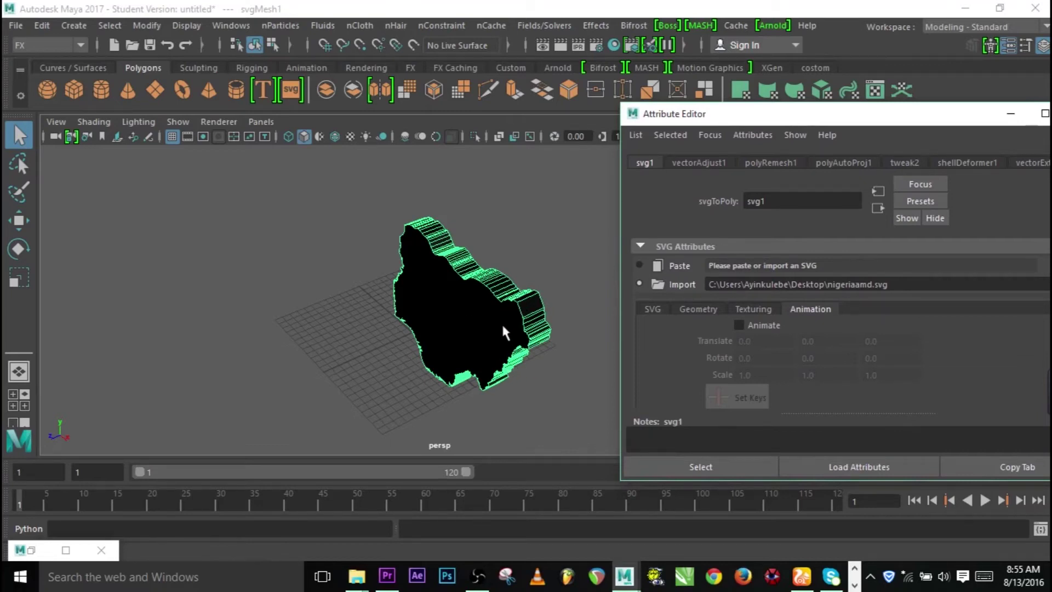
Face the map and browse the SVG, Geometry, Texturing and Animation tabs, ending on SVG.
mouse_move(500, 366)
alt+mouse_down()
mouse_move(524, 349)
mouse_move(460, 354)
mouse_move(503, 343)
alt+mouse_up()
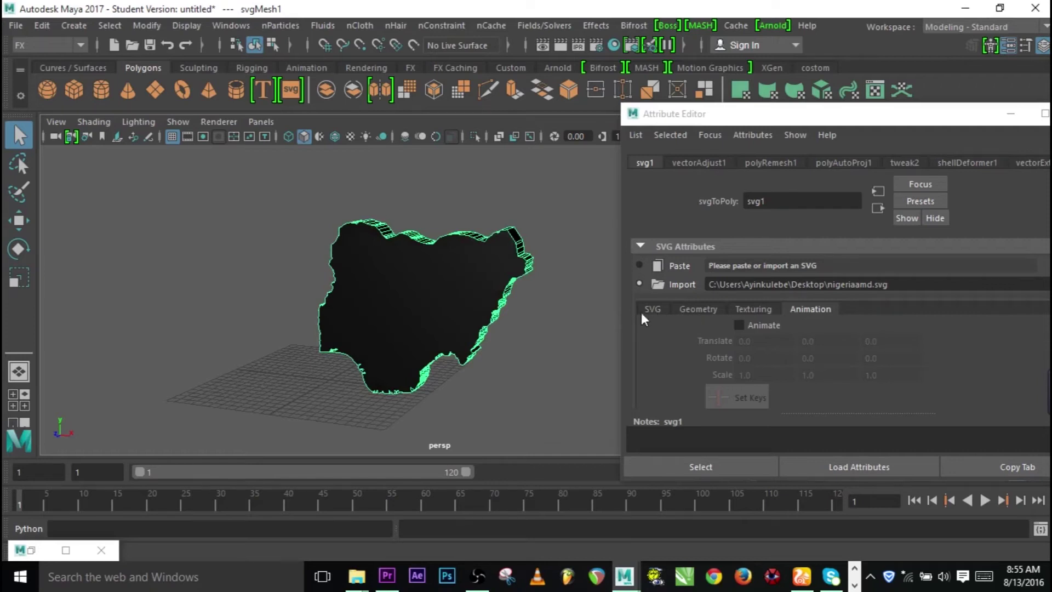
click(651, 310)
click(699, 309)
click(751, 310)
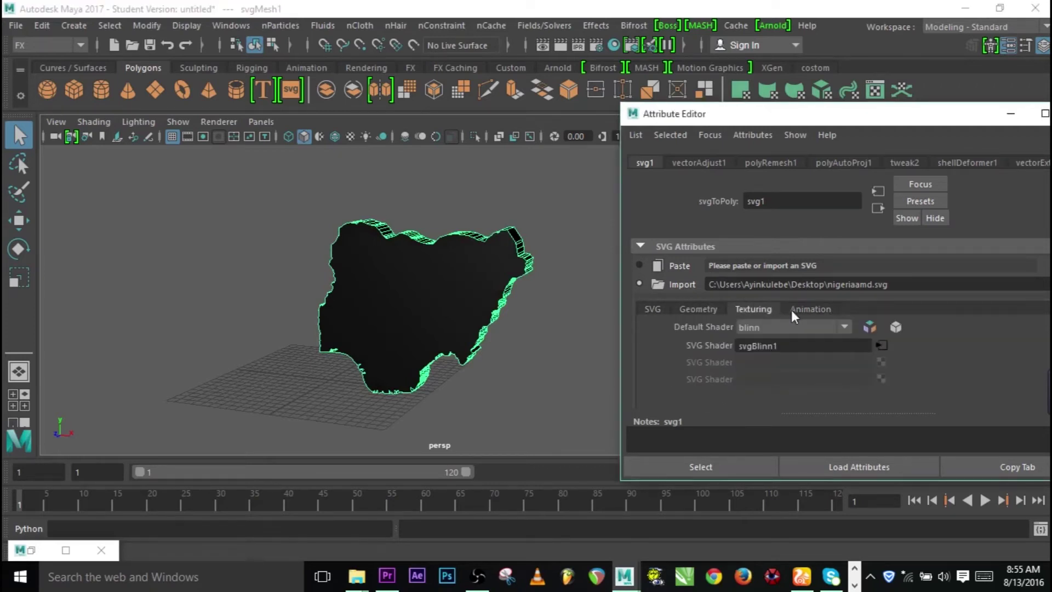
click(809, 309)
click(652, 310)
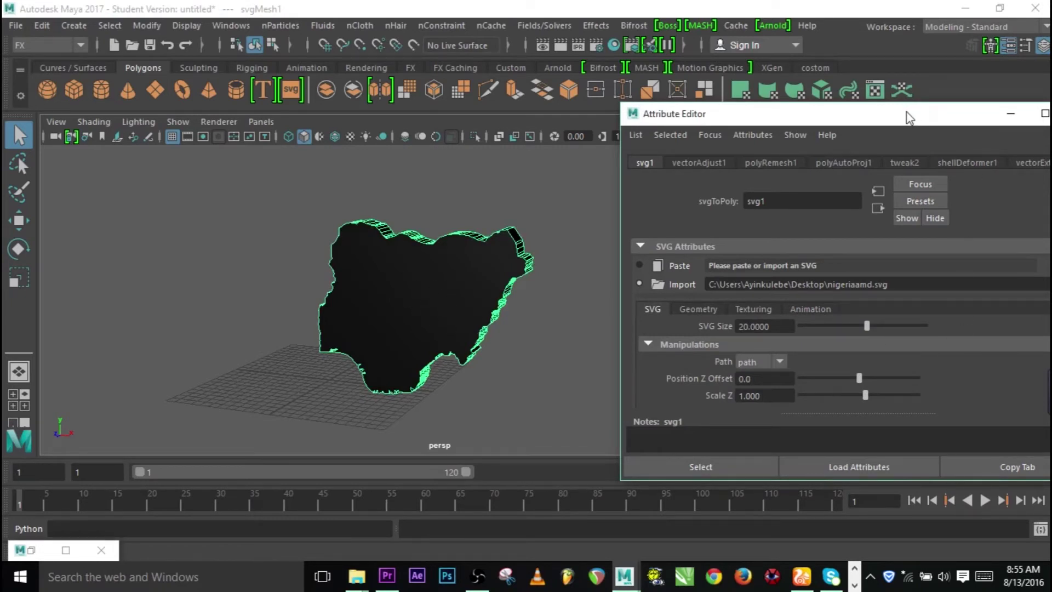
drag(907, 113, 838, 86)
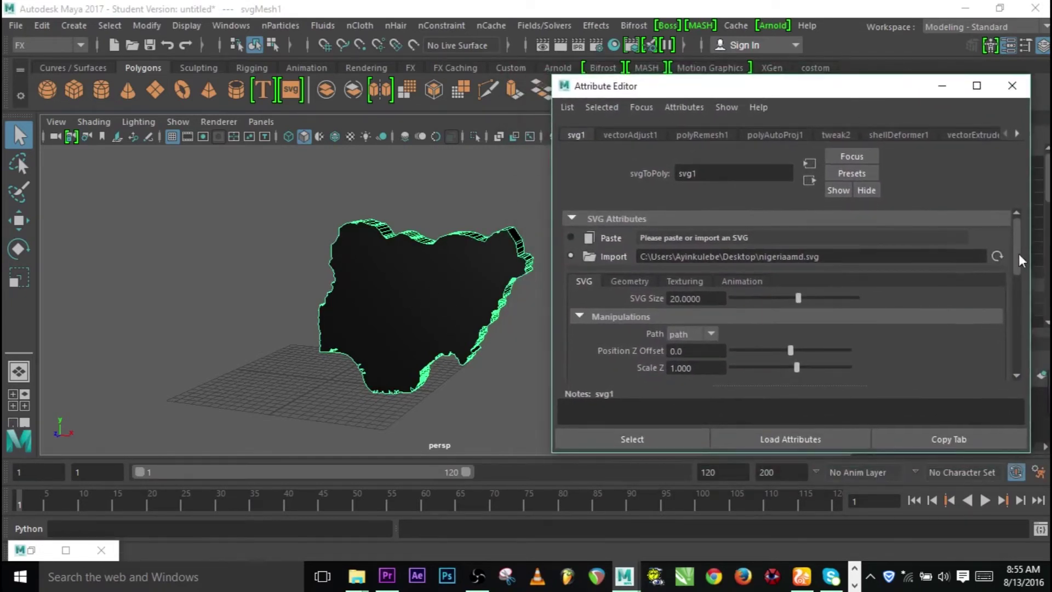
mouse_move(1018, 254)
mouse_down()
mouse_move(1005, 299)
mouse_move(1009, 251)
mouse_up()
Uncheck Output Vertex Colors on the Geometry tab so the map turns grey.
click(638, 272)
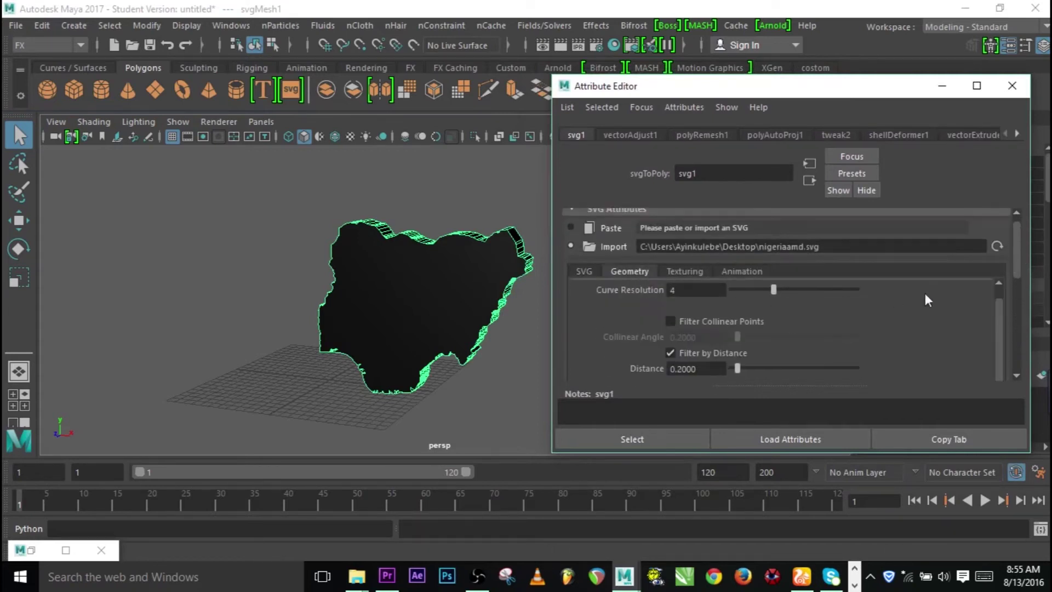
scroll(1014, 266, down, 1)
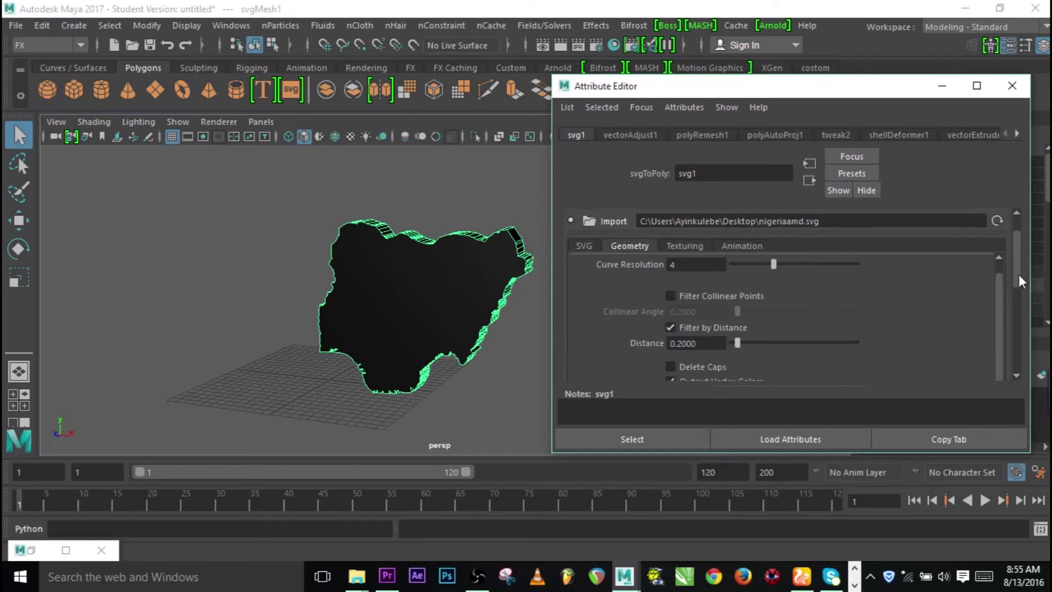
scroll(1016, 279, down, 2)
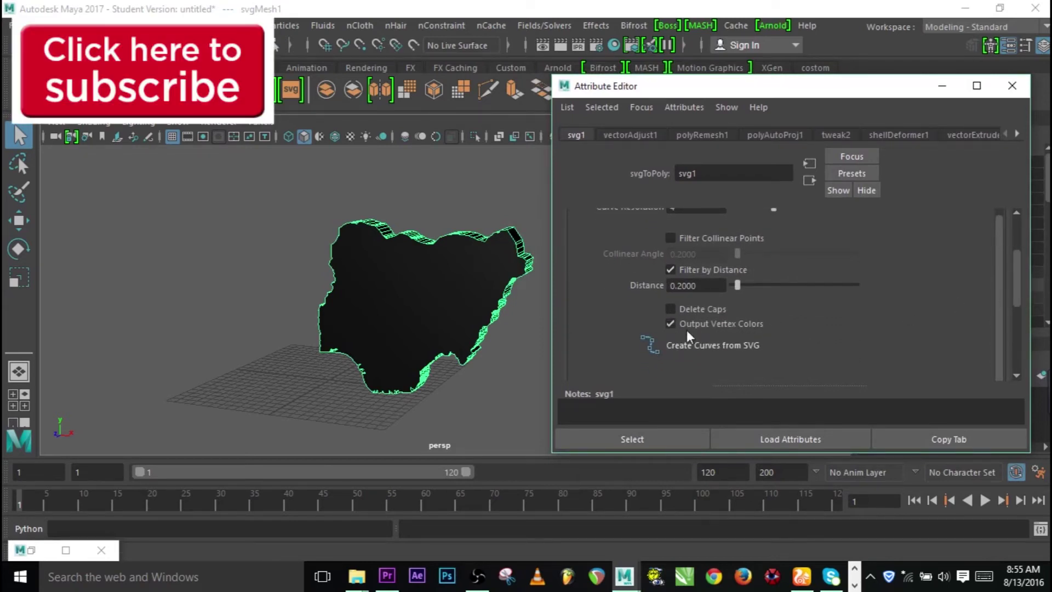
click(671, 323)
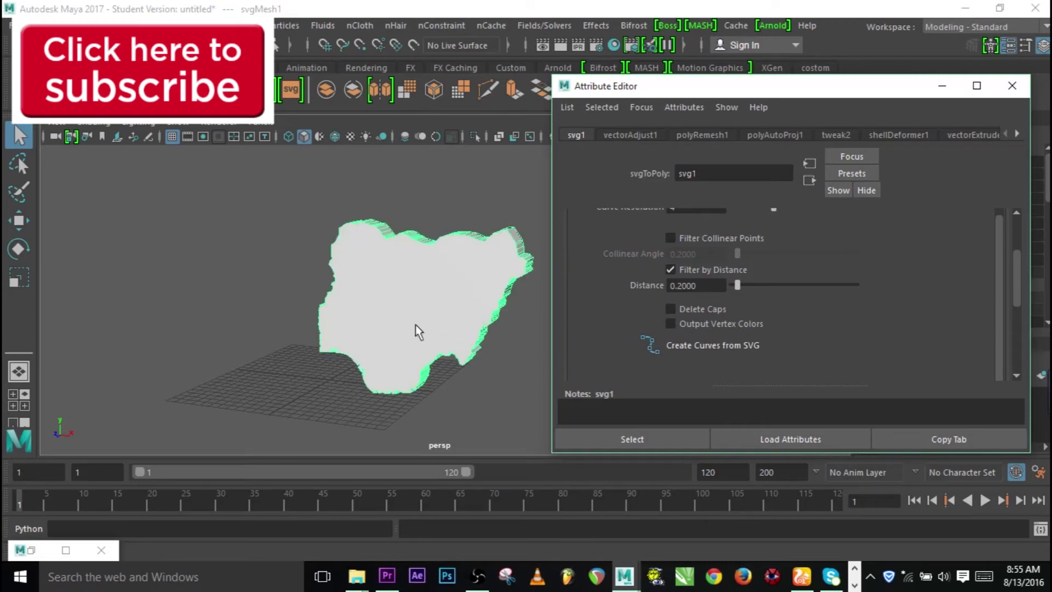
Move the map mesh left, away from the polyToCurve1 outline curve.
mouse_move(445, 328)
alt+mouse_down()
mouse_move(354, 353)
mouse_move(293, 354)
alt+mouse_up()
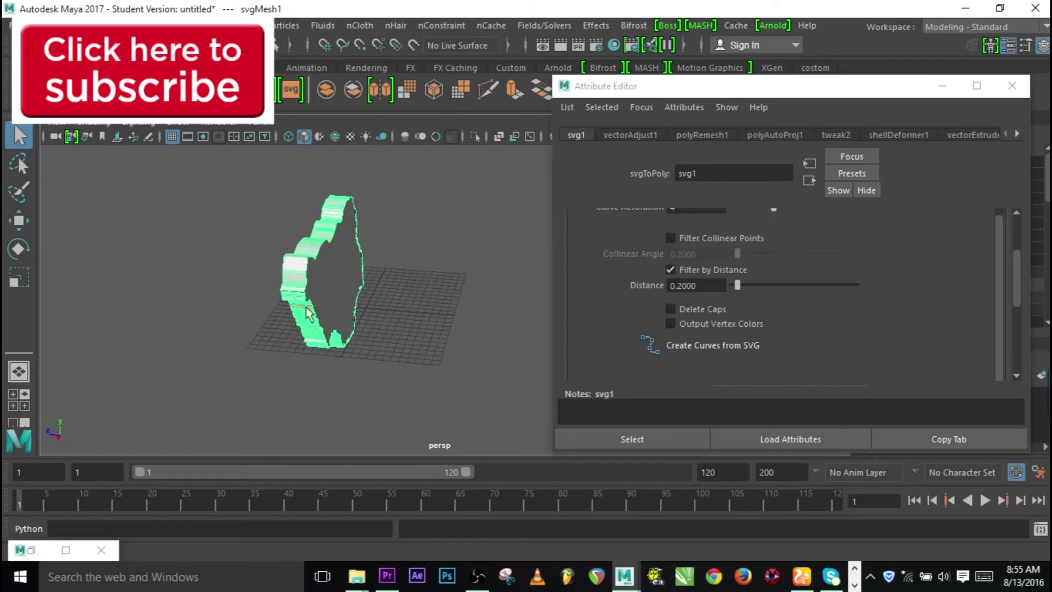
click(681, 347)
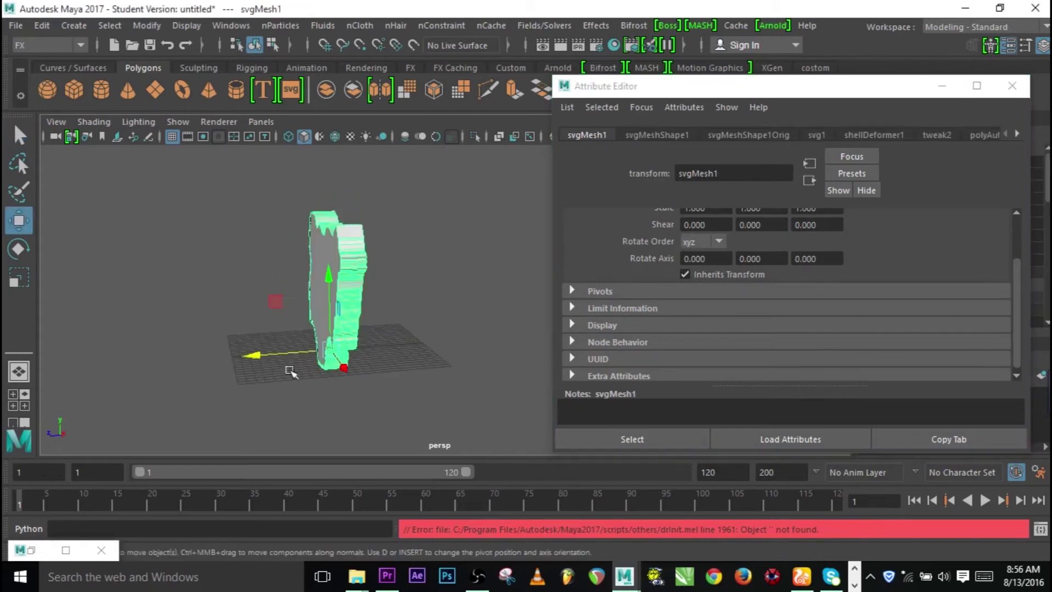
drag(252, 356, 173, 362)
drag(332, 293, 436, 344)
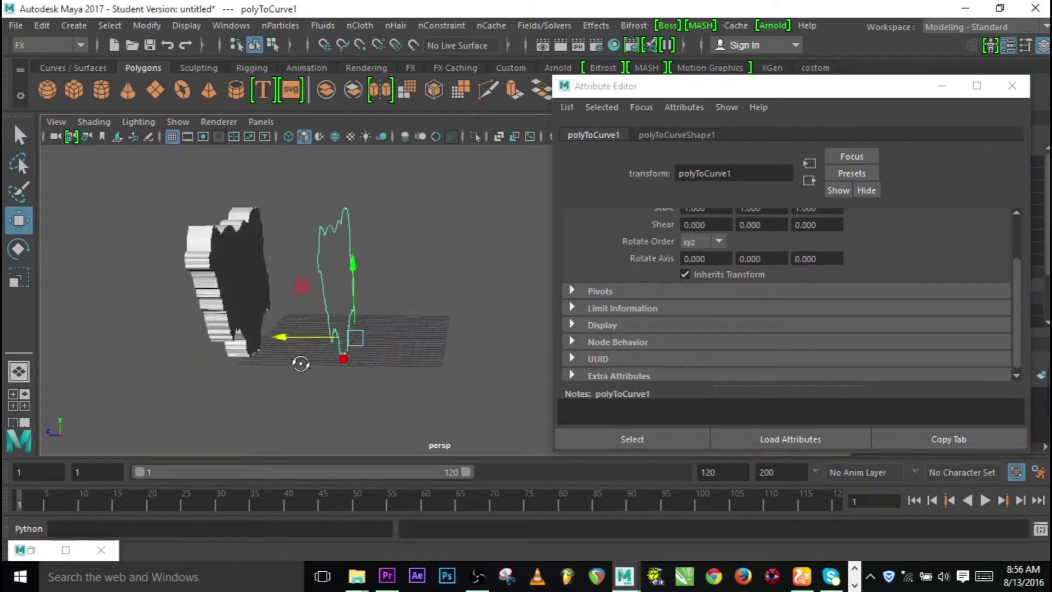
alt+drag(312, 345, 353, 355)
alt+middle_drag(352, 356, 329, 346)
Delete the polyToCurve1 outline curve and reselect svgMesh1.
click(346, 272)
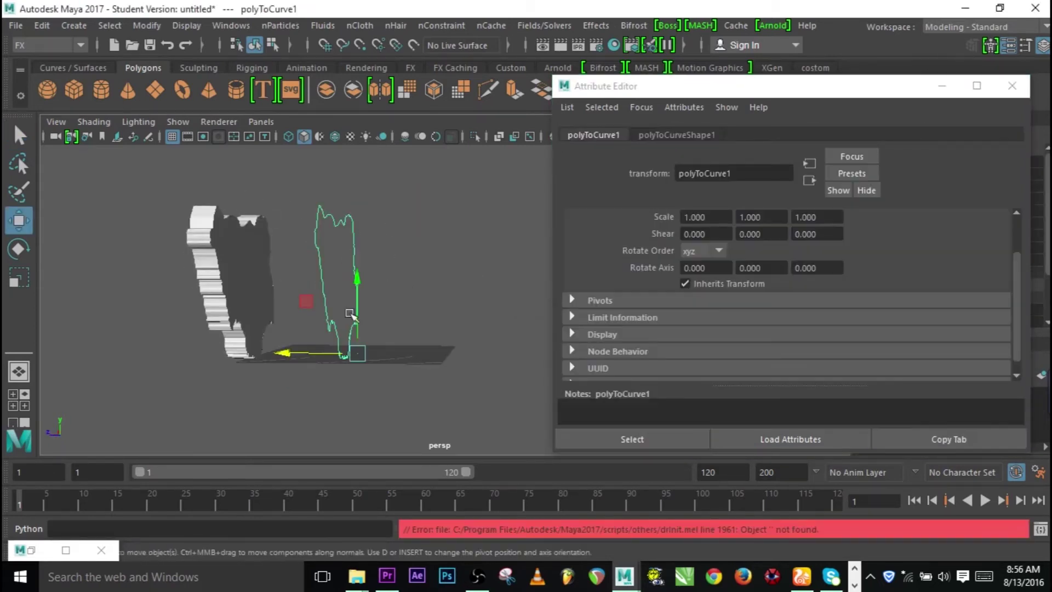
alt+middle_drag(353, 264, 375, 349)
alt+drag(376, 348, 345, 337)
click(247, 263)
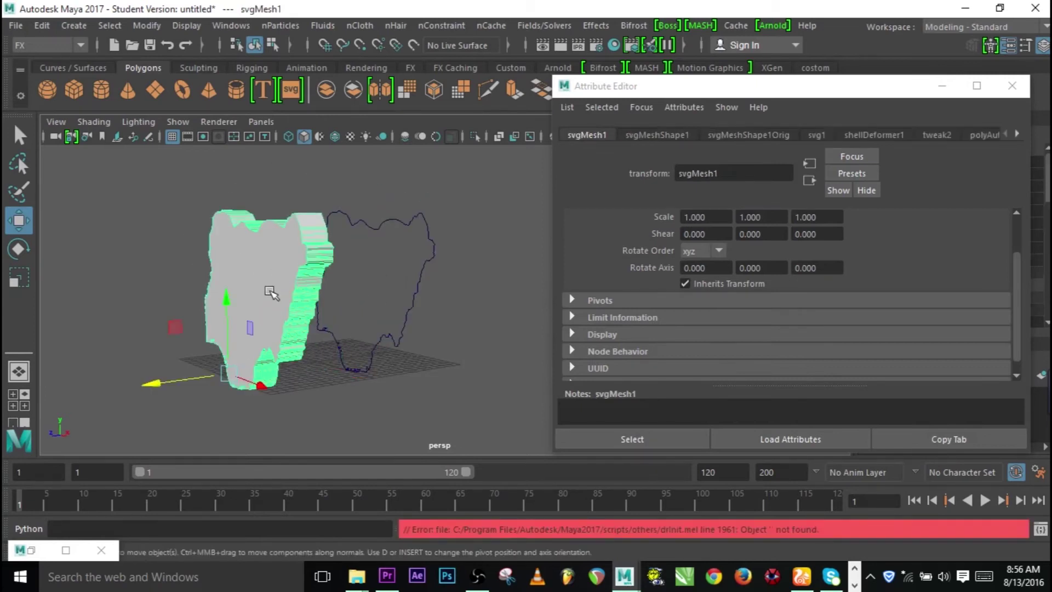
click(403, 255)
key(Delete)
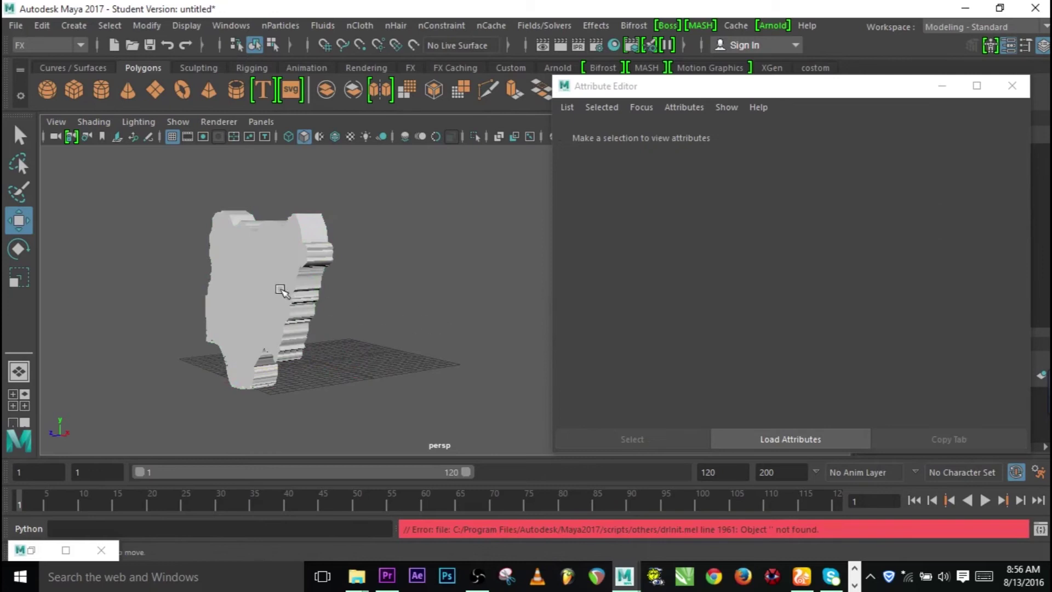
click(316, 290)
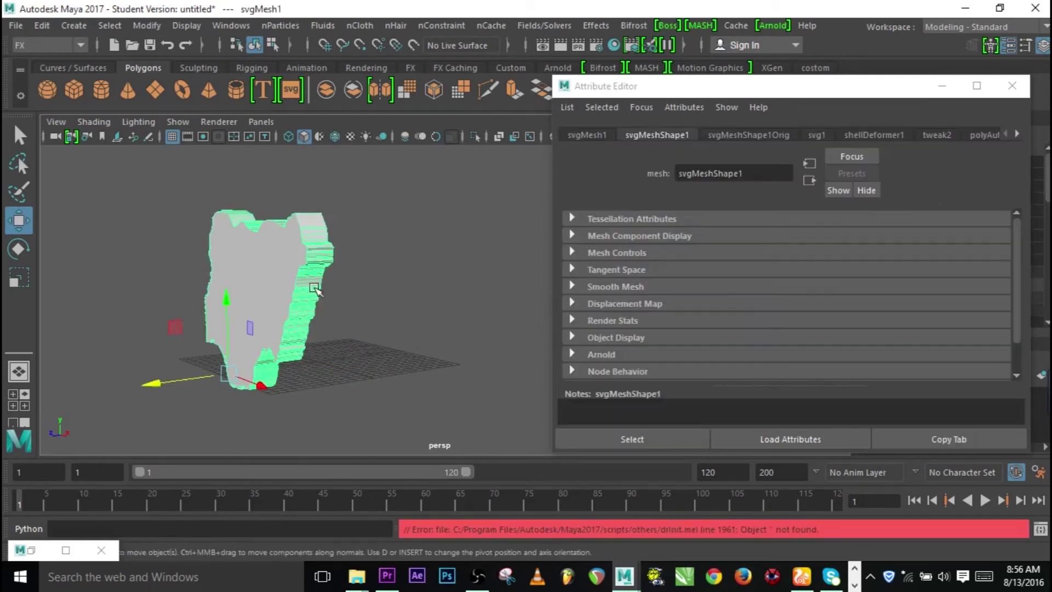
click(818, 134)
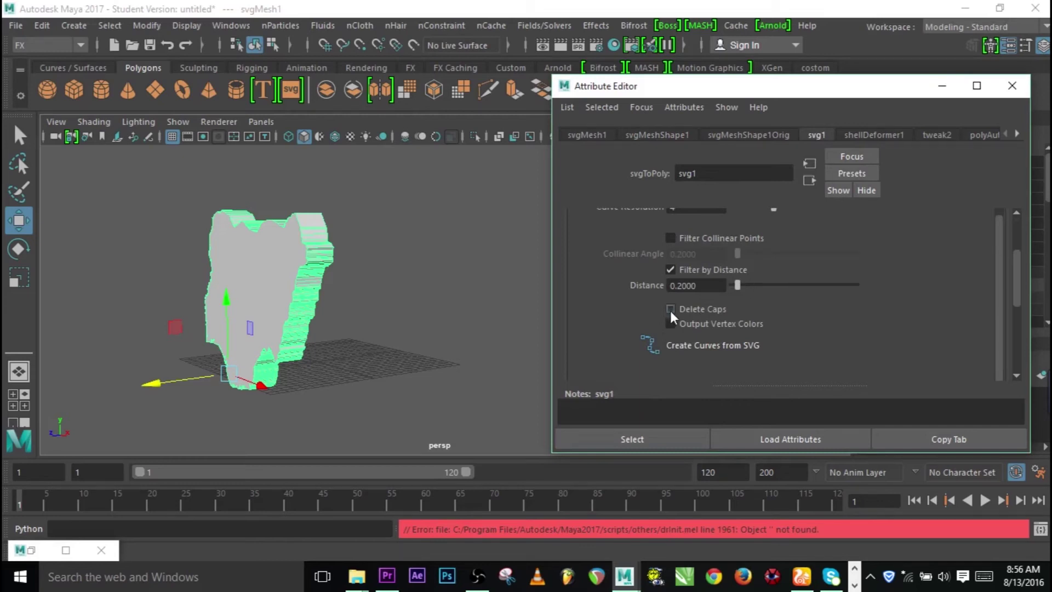
Turn Delete Caps on to view the hollow mesh, then off to restore the caps.
click(670, 309)
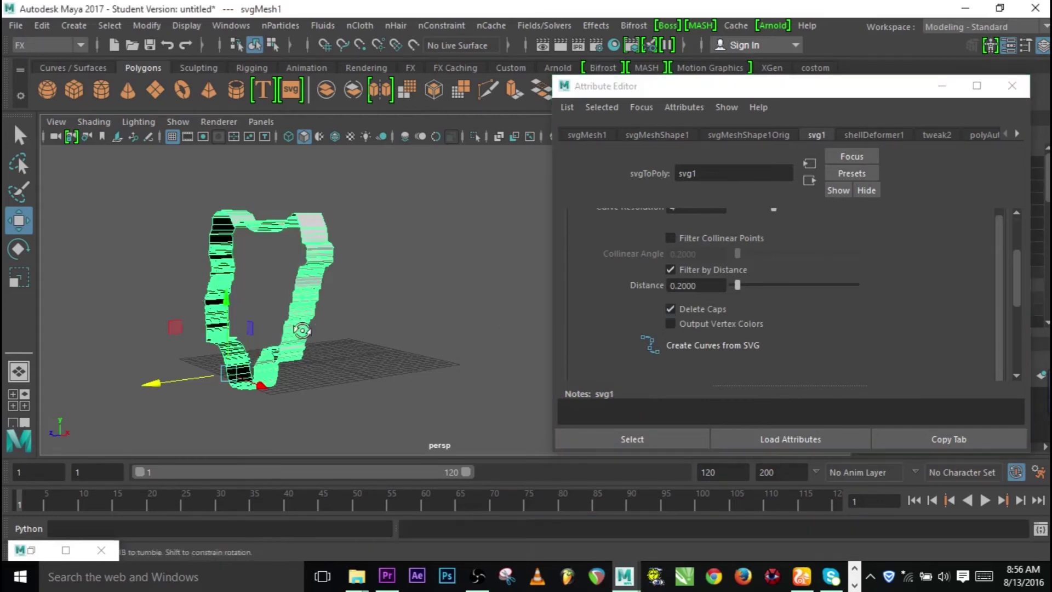
alt+drag(272, 329, 340, 335)
click(670, 308)
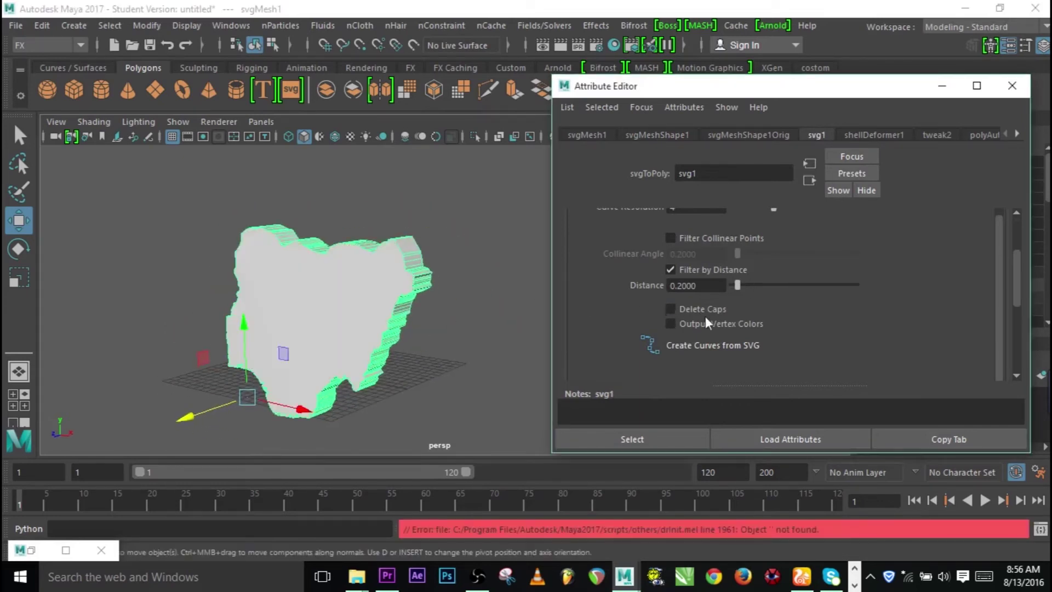
drag(1017, 288, 1021, 247)
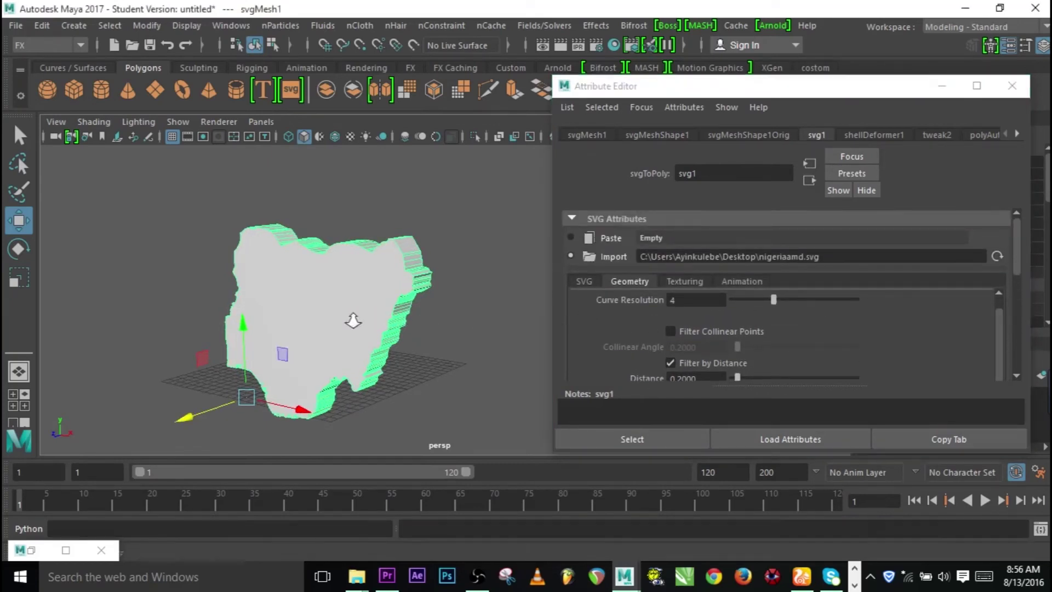
Try Curve Resolution values of 10 and 5, then settle on 3.
mouse_move(353, 321)
alt+mouse_down()
mouse_move(401, 312)
mouse_move(280, 271)
alt+mouse_up()
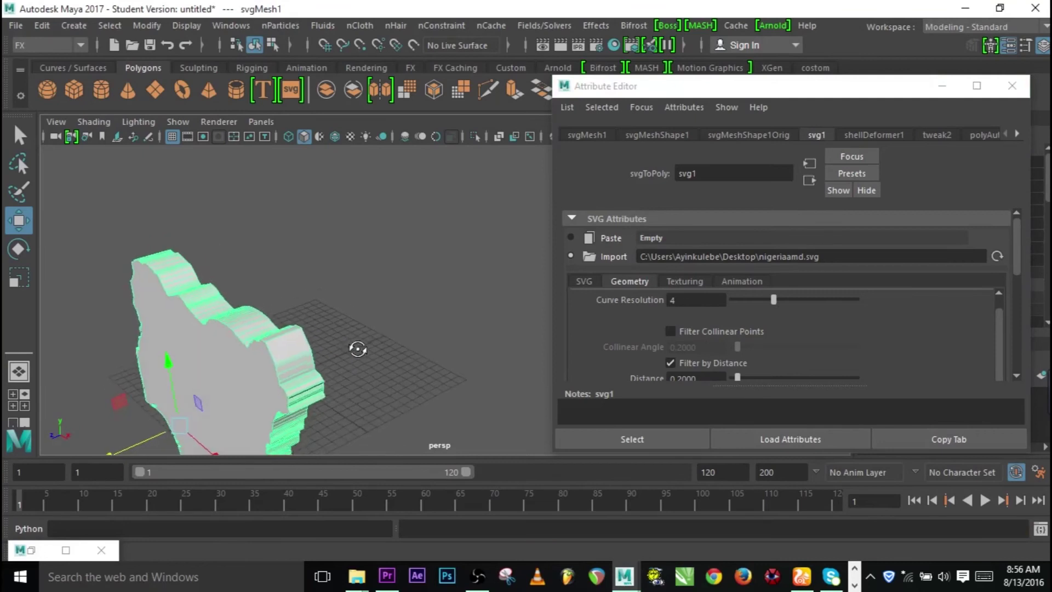
drag(774, 300, 857, 300)
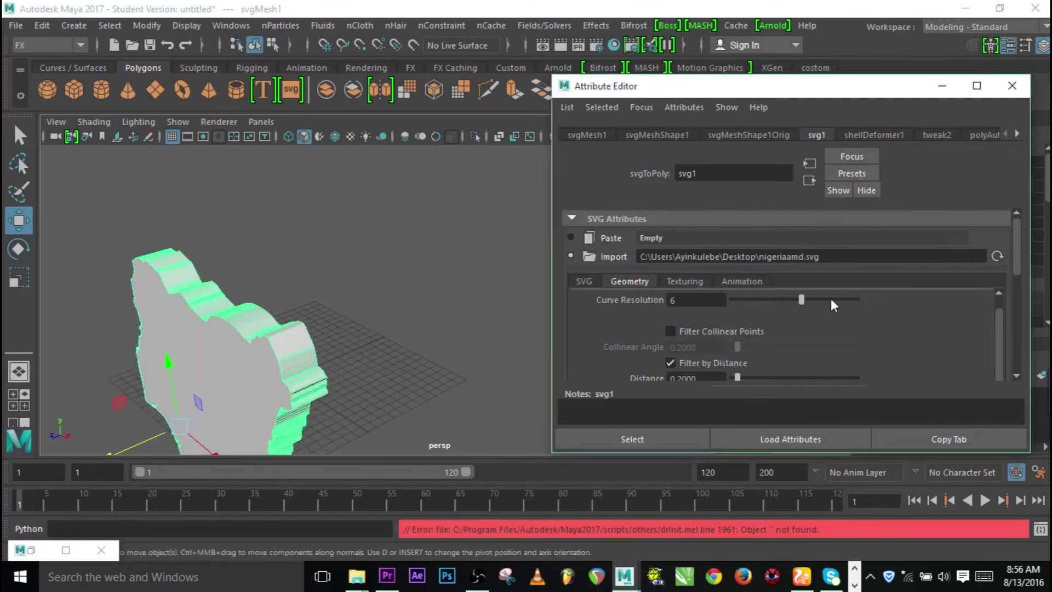
alt+drag(337, 365, 279, 271)
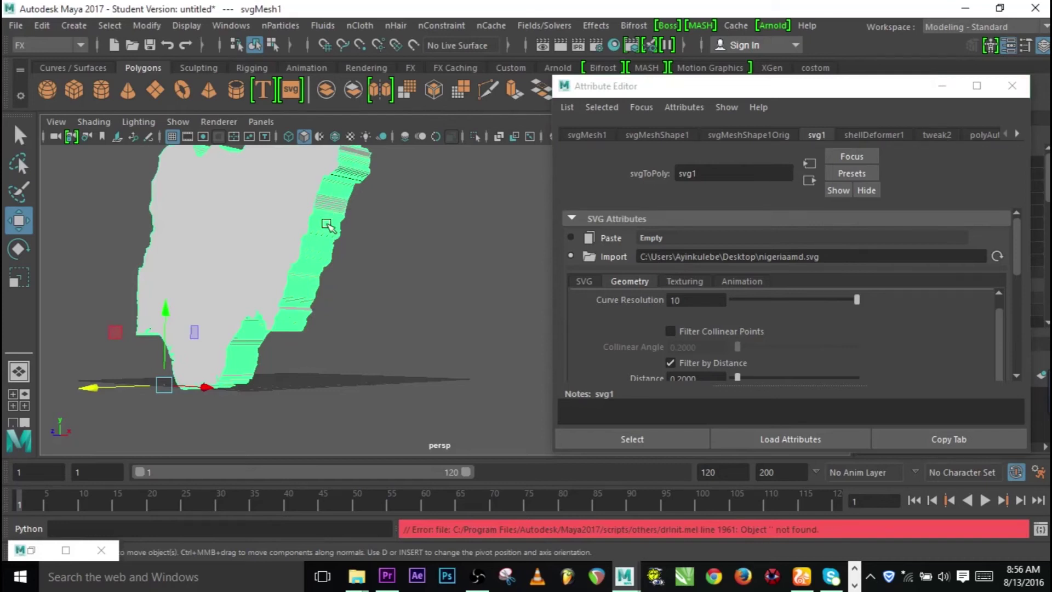
click(788, 299)
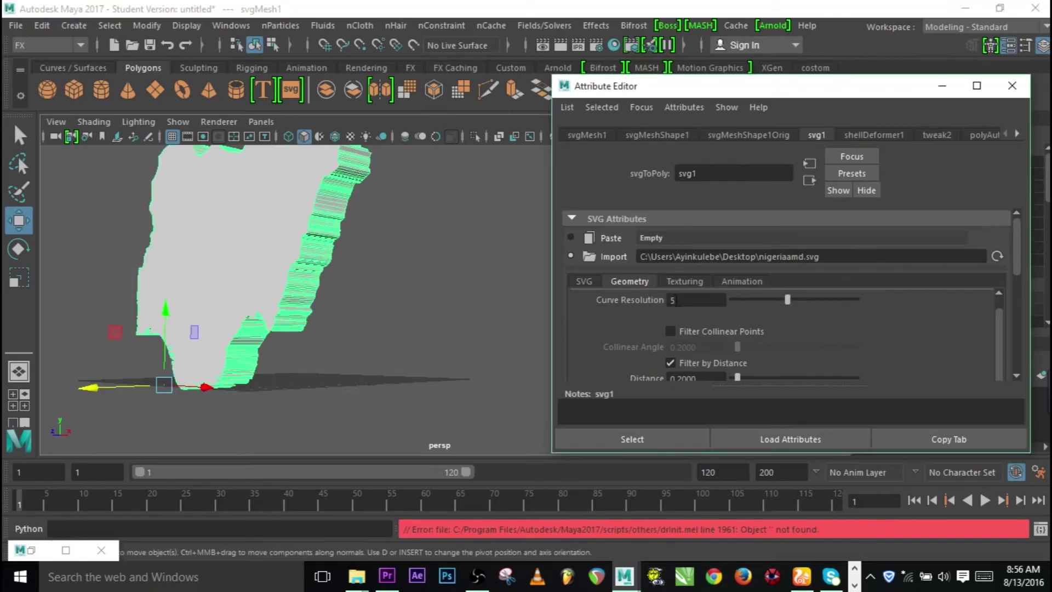
alt+drag(381, 299, 342, 298)
drag(779, 299, 760, 299)
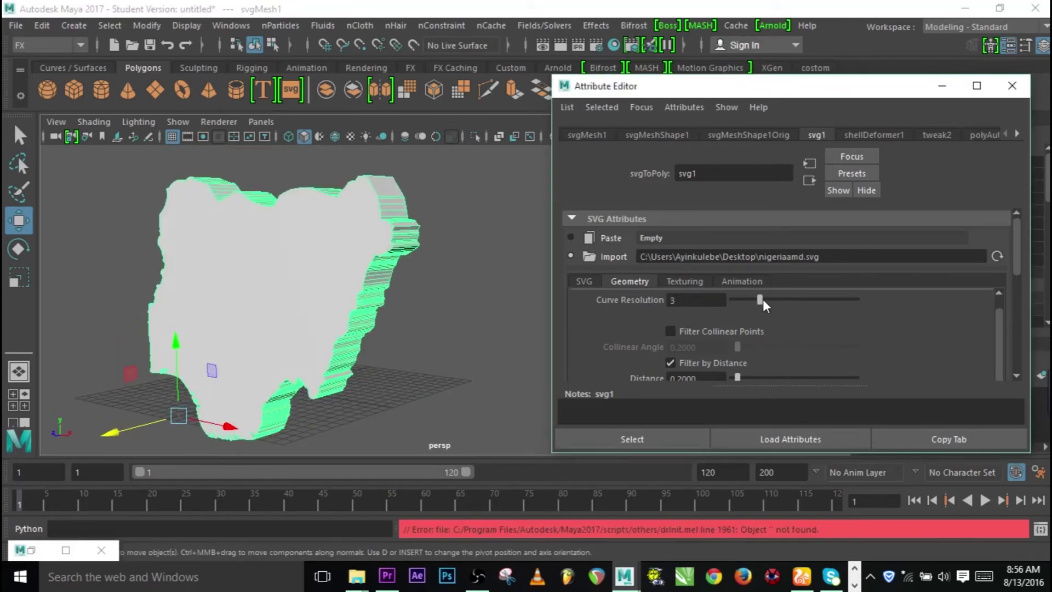
alt+drag(353, 294, 378, 304)
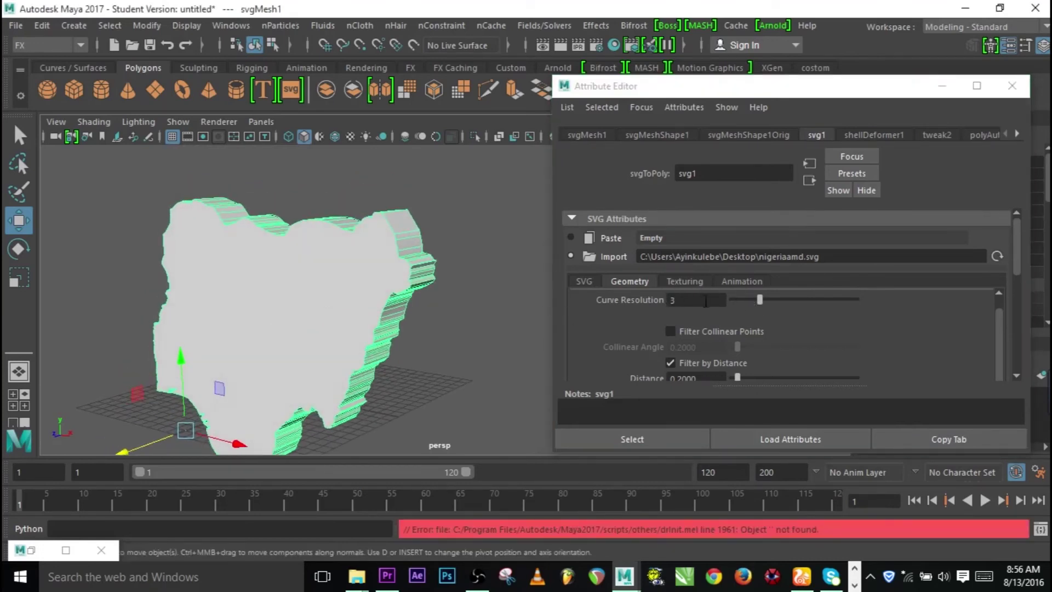
drag(996, 327, 1001, 306)
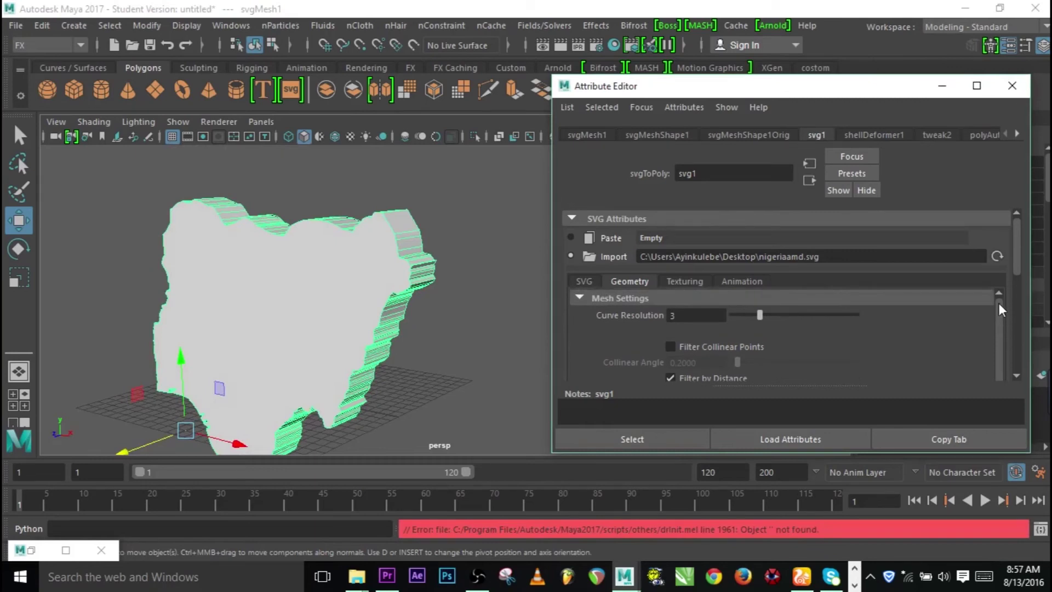
Check the Default Shader list on the Texturing tab, keeping blinn.
click(687, 280)
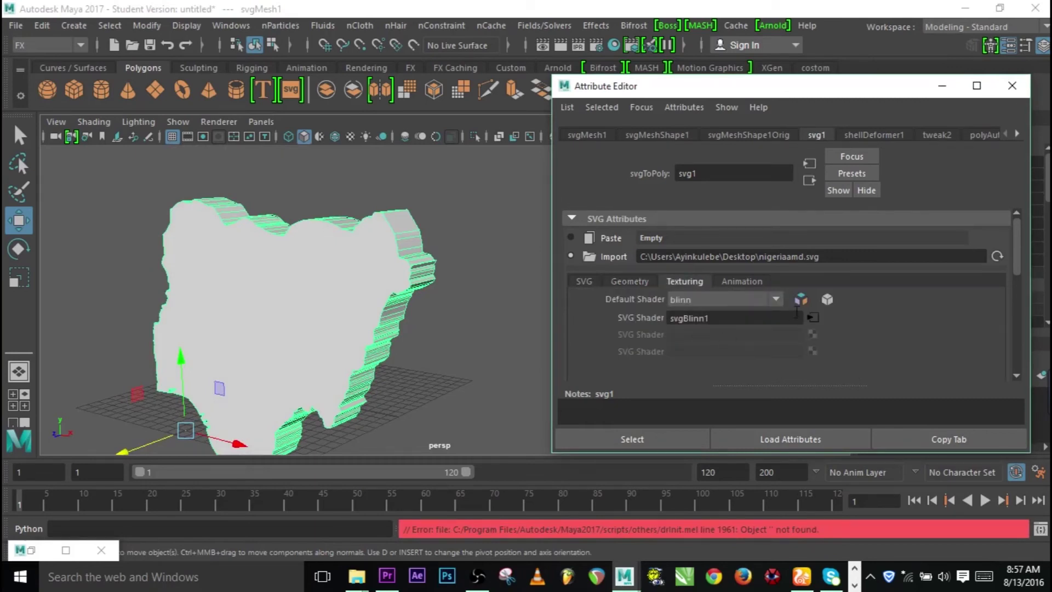
click(774, 301)
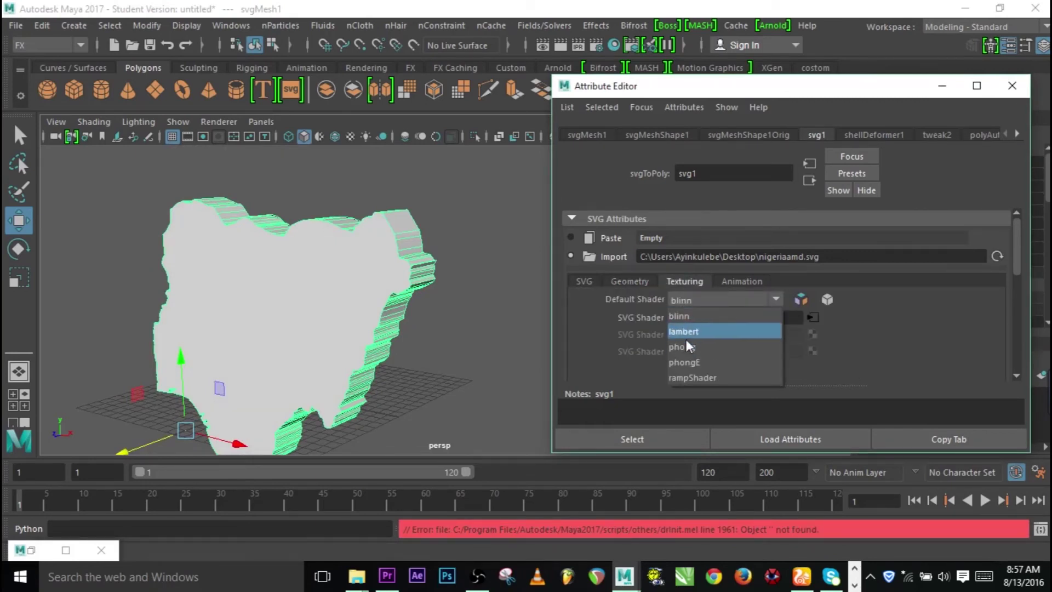
click(713, 314)
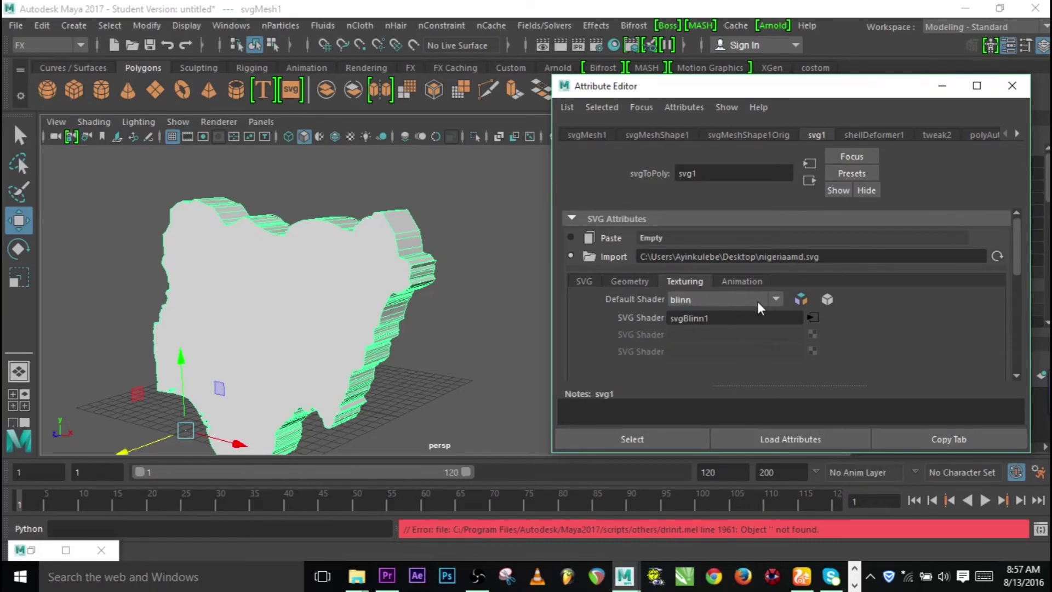
click(585, 281)
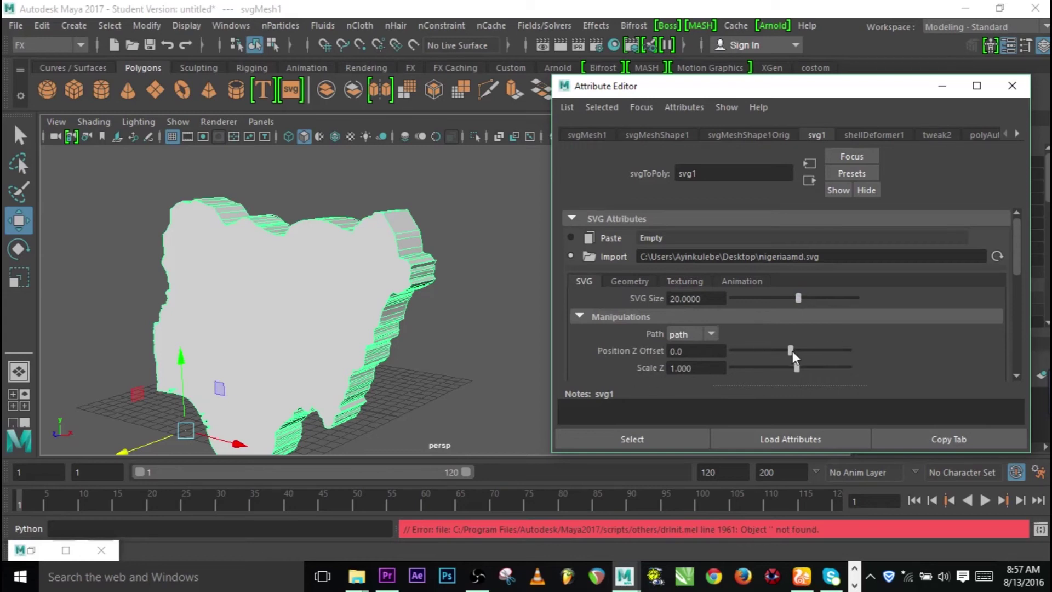
Set Scale Z to 0.470 and Position Z Offset to -1.5 under Manipulations.
drag(794, 367, 792, 374)
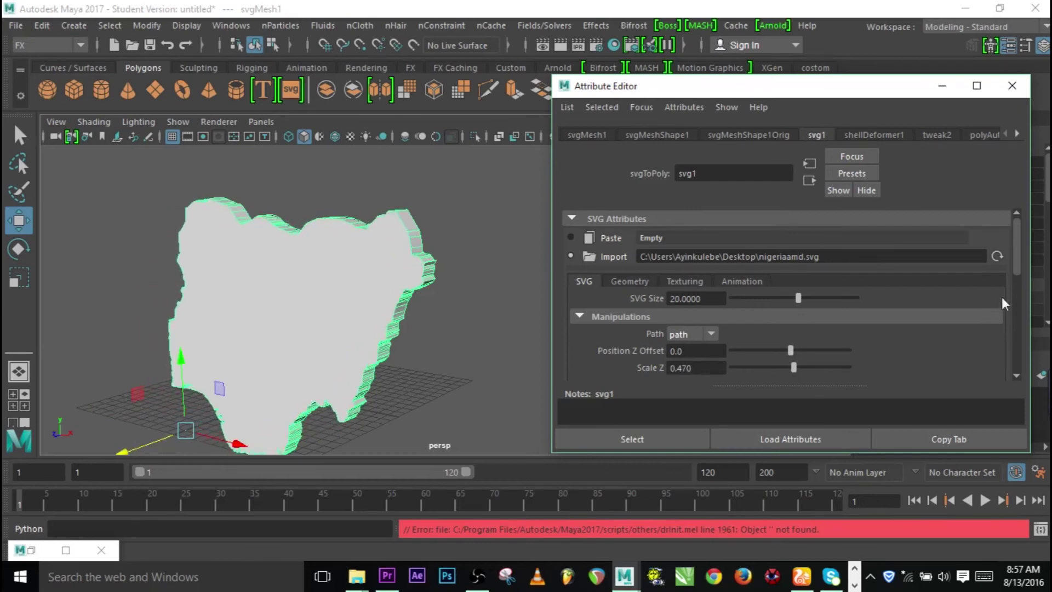
scroll(1002, 303, down, 1)
drag(790, 346, 781, 348)
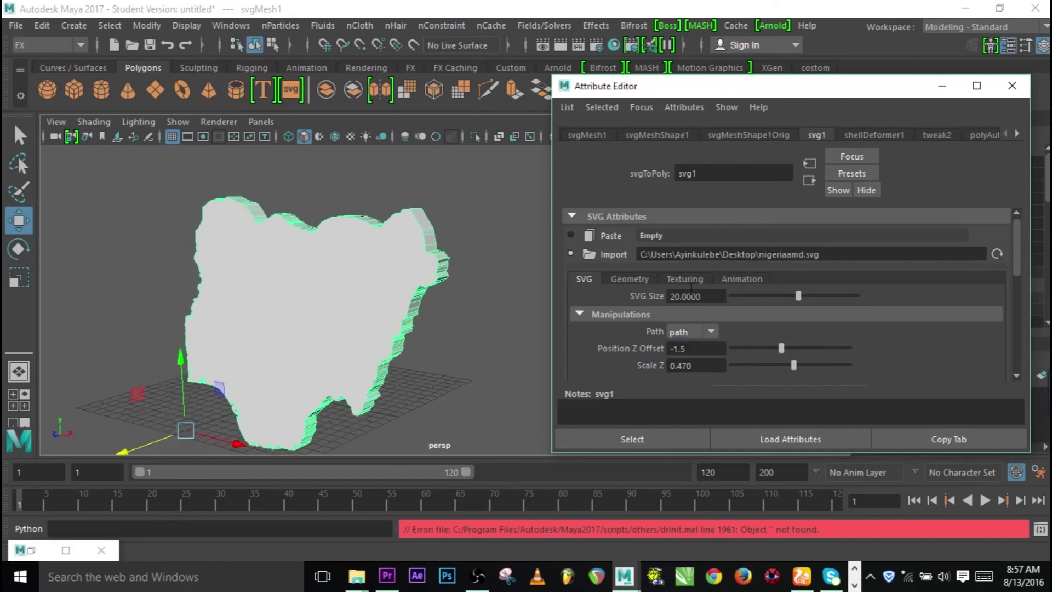
mouse_move(1011, 272)
mouse_down()
mouse_move(1011, 315)
mouse_move(1011, 268)
mouse_up()
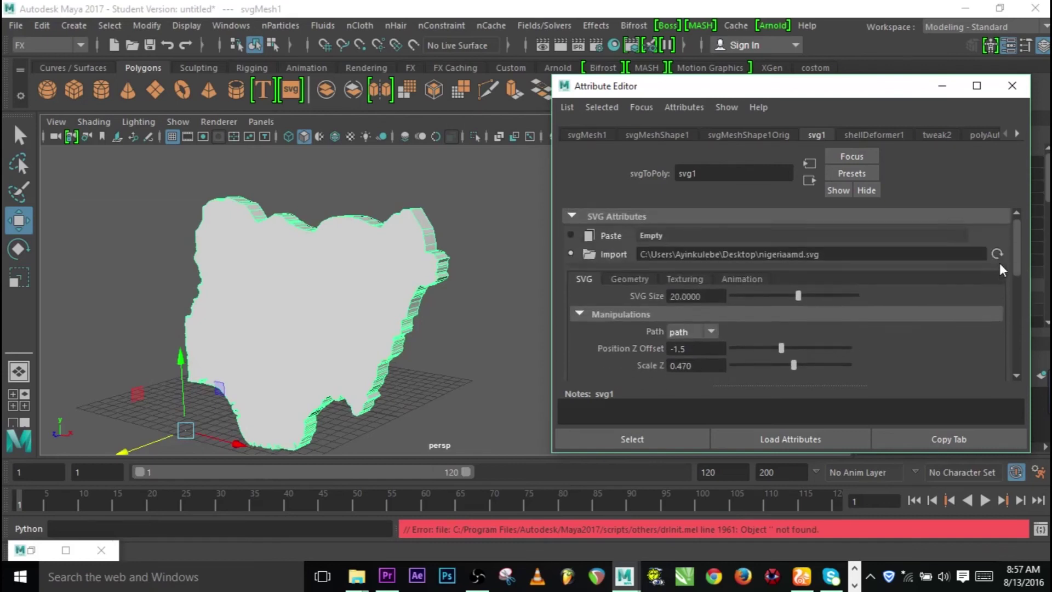
click(749, 281)
Enable Animate for the Nigeria map and keyframe Translate X 20 with Rotate 90, 90.
click(670, 297)
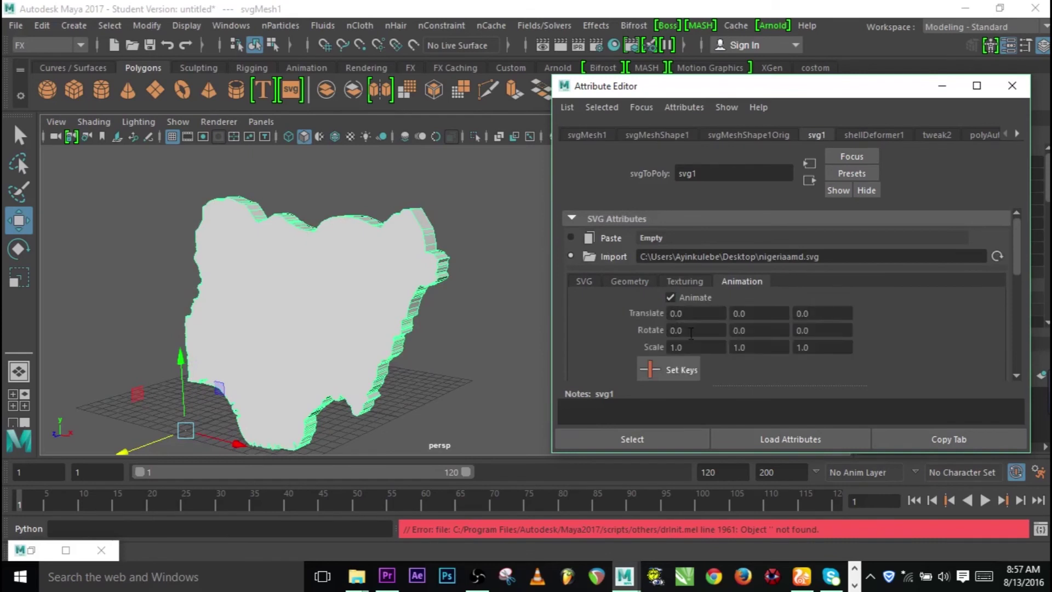
click(678, 313)
text(20)
key(Return)
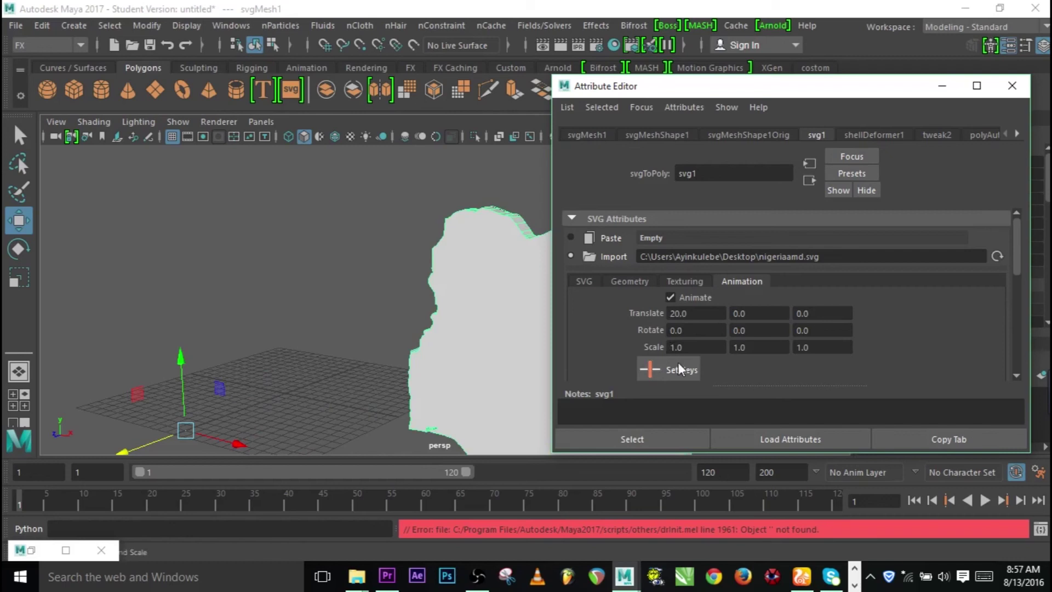
click(667, 372)
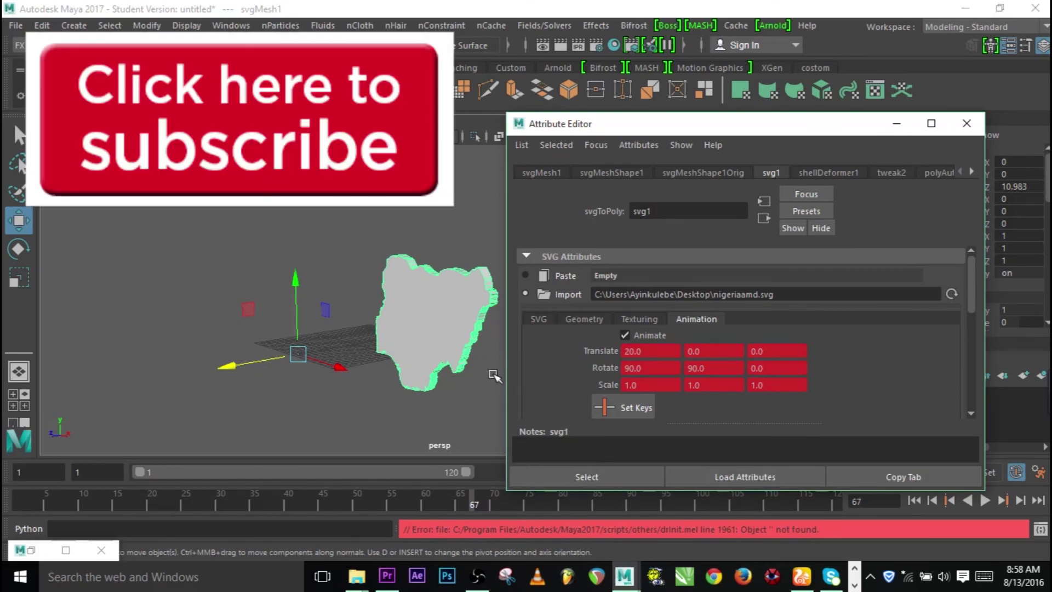
Minimize the Attribute Editor to leave the viewport and channel list visible.
click(897, 123)
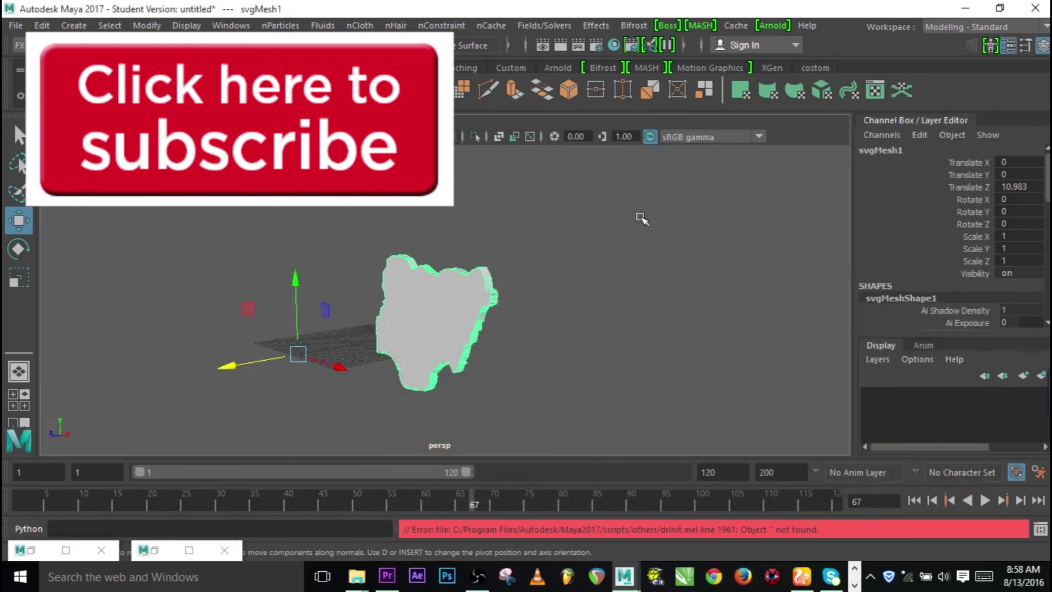